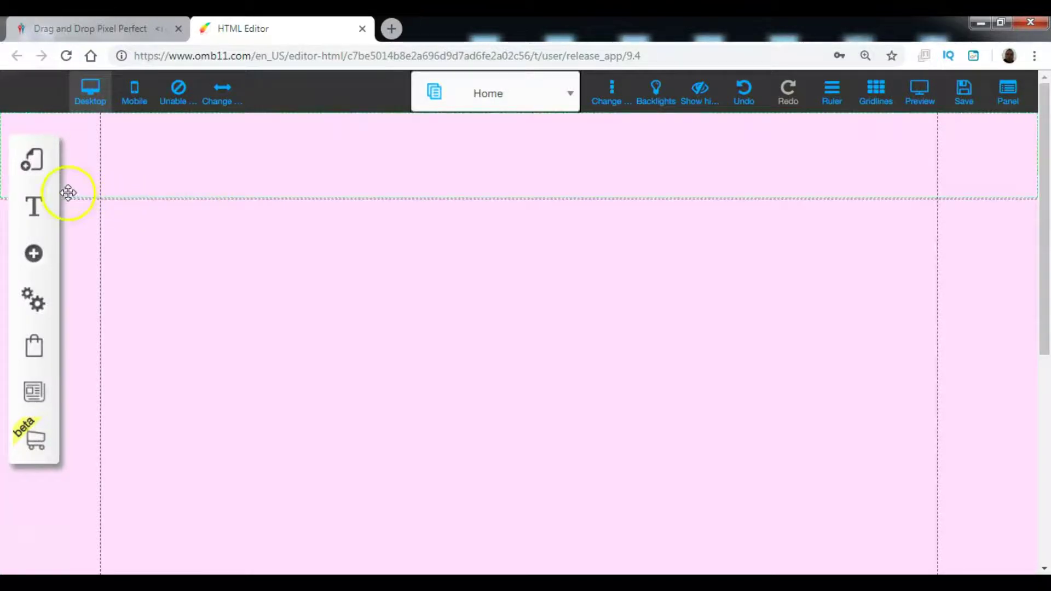
# Open the font customization and look through the text styles of the Default Group
pyautogui.click(38, 206)
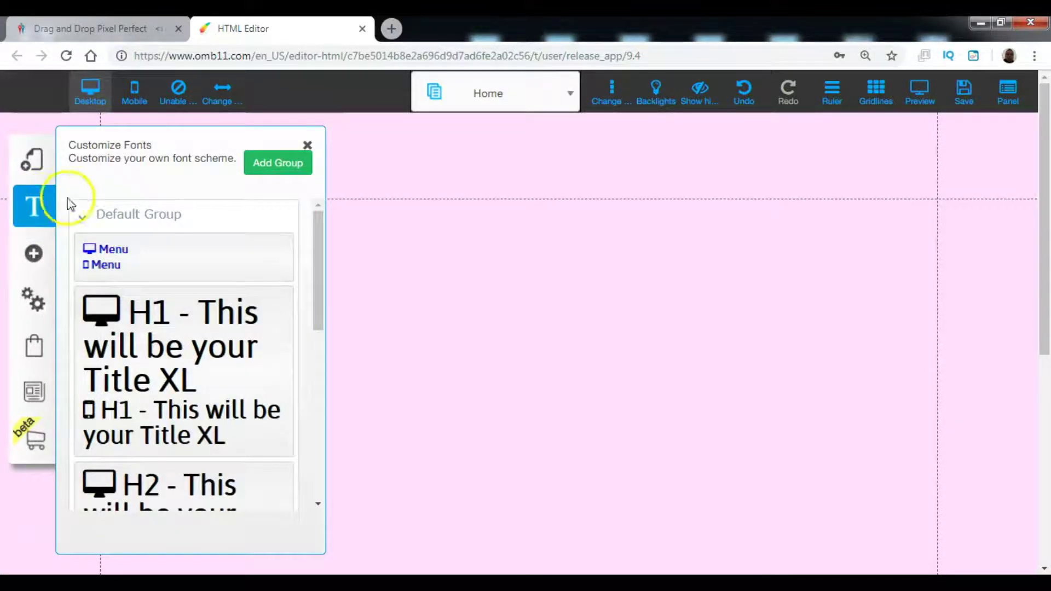
pyautogui.click(82, 217)
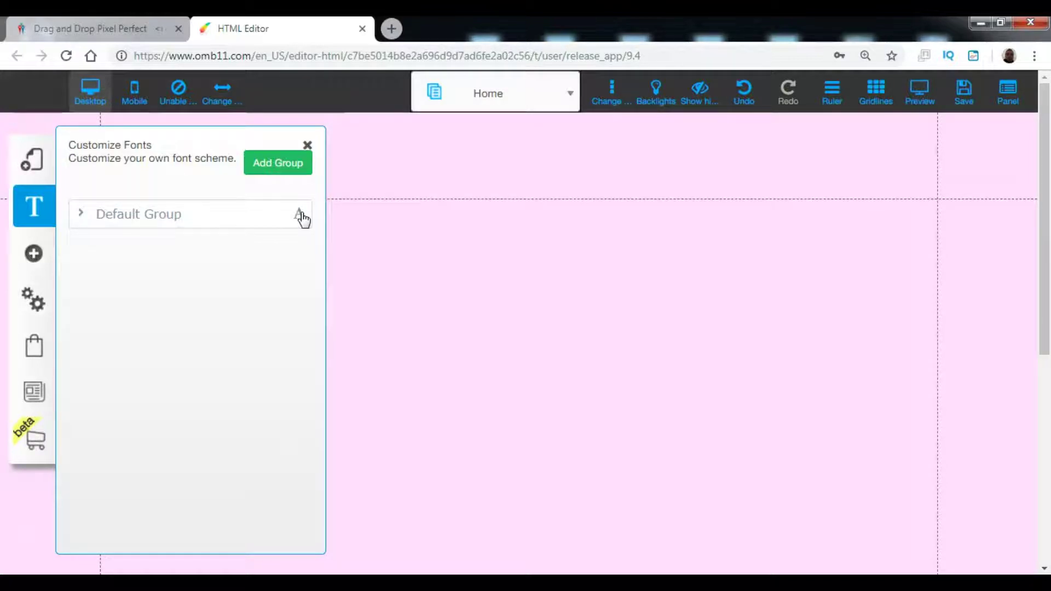
pyautogui.click(82, 216)
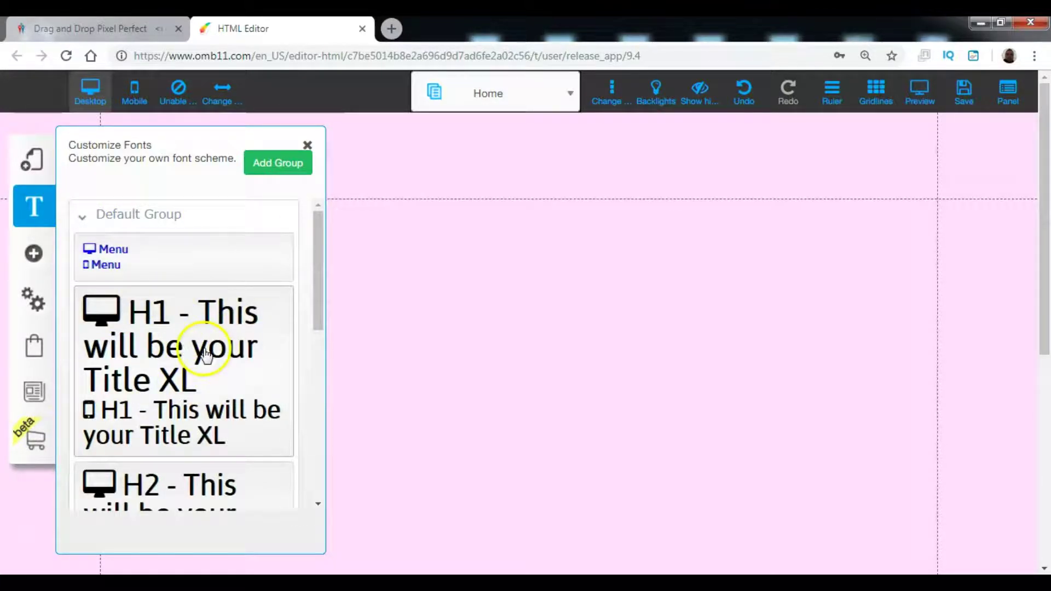
pyautogui.moveTo(115, 225)
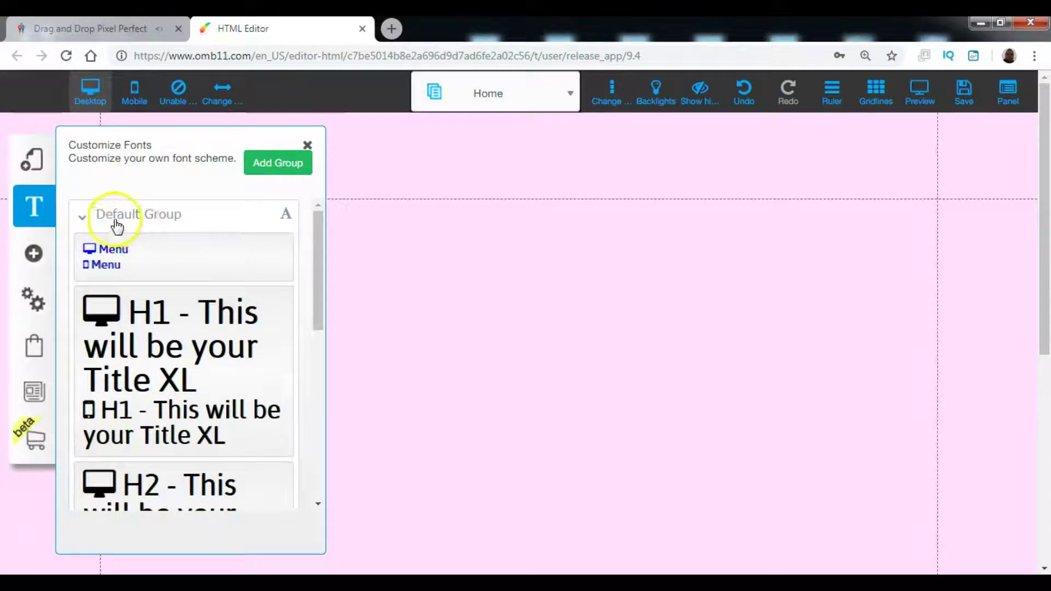
pyautogui.click(85, 218)
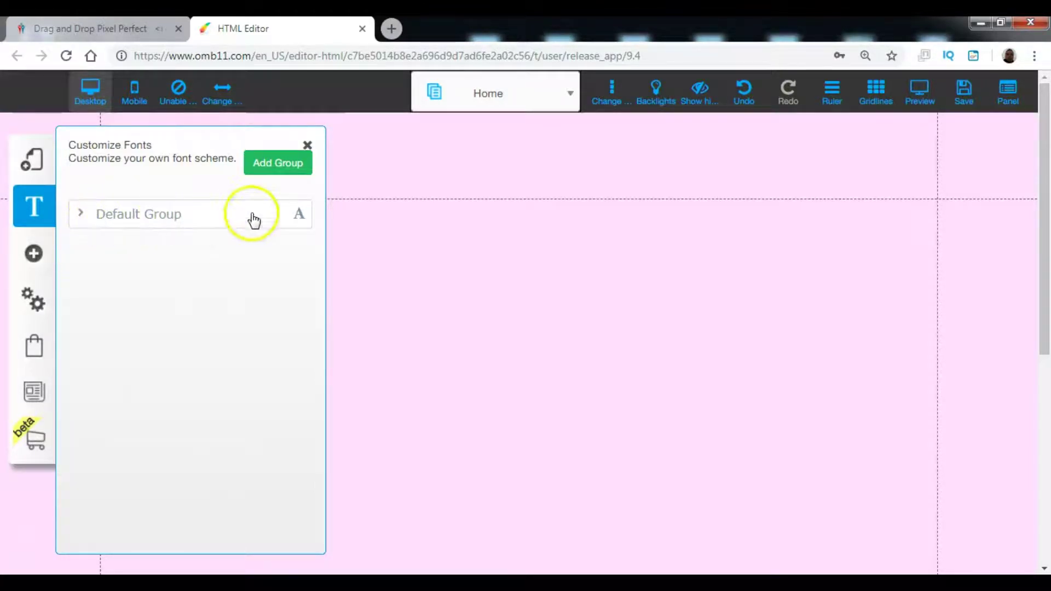
# Add a new font group named "police test 1"
pyautogui.click(282, 166)
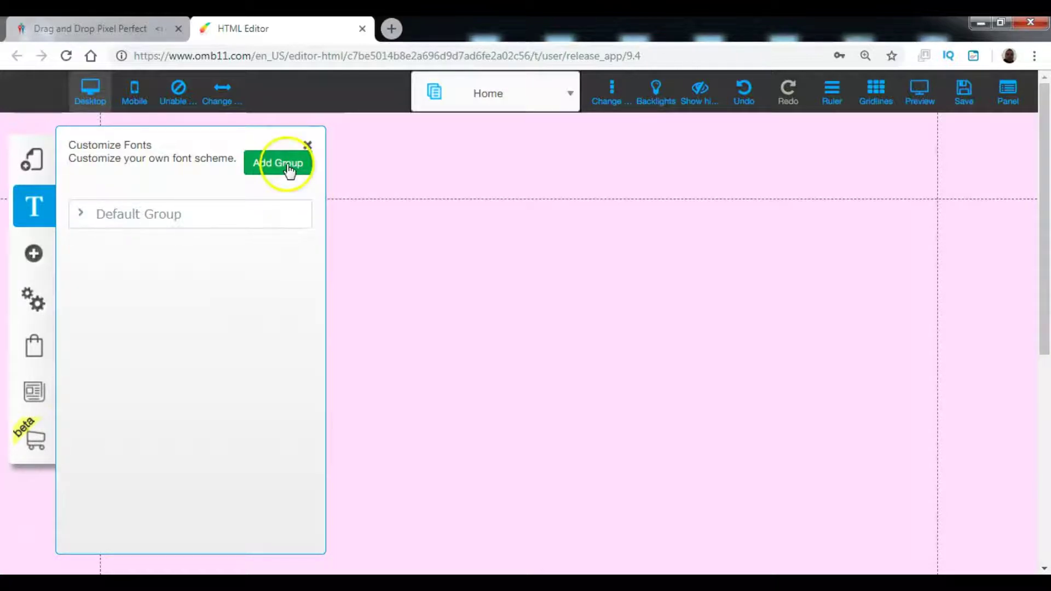
pyautogui.click(435, 249)
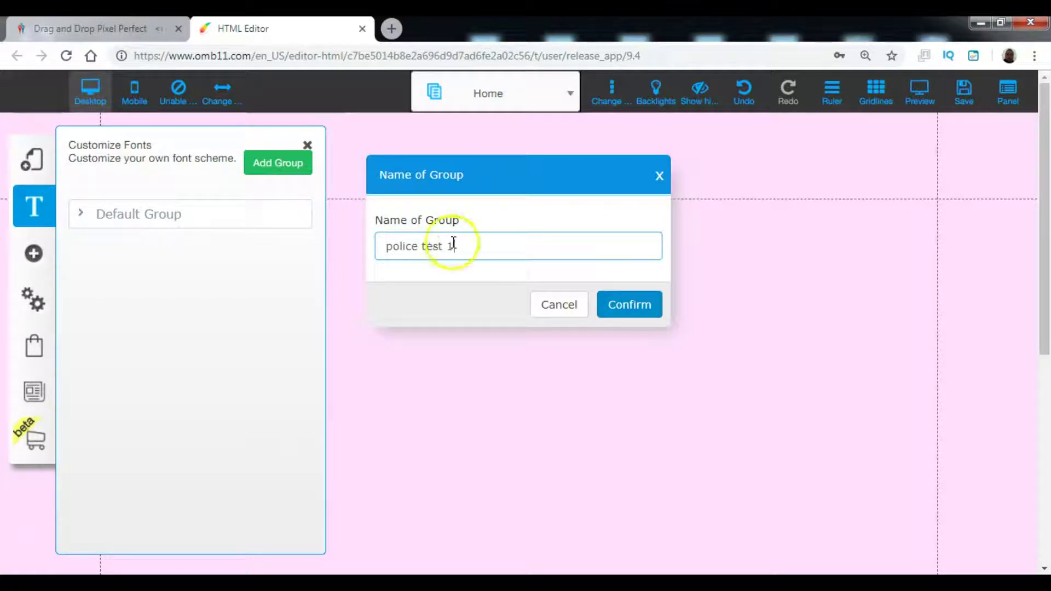
pyautogui.click(638, 303)
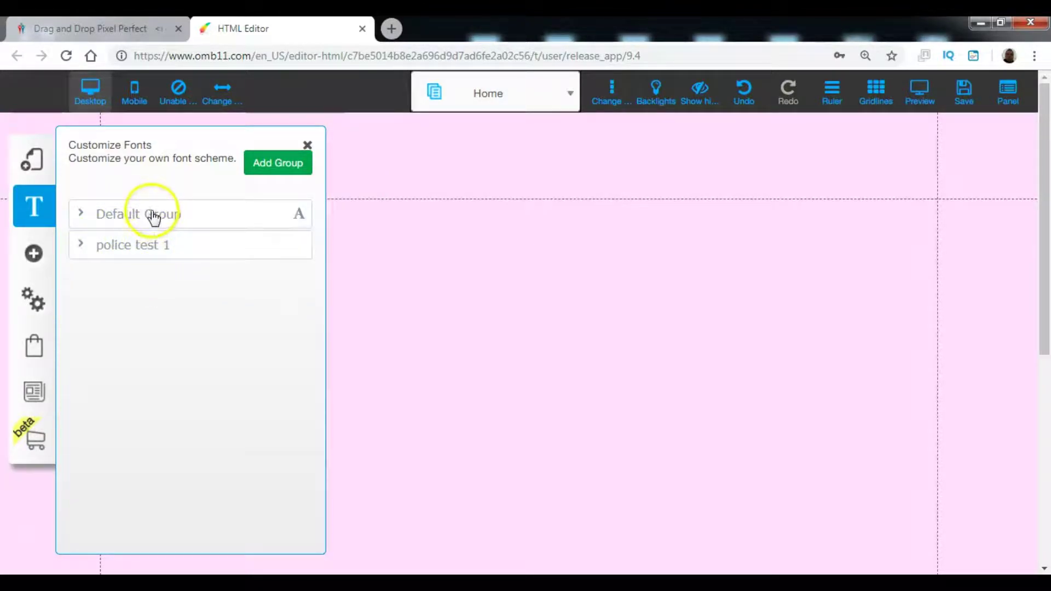
# Review the menu, title and paragraph styles contained in the police test 1 group
pyautogui.click(84, 245)
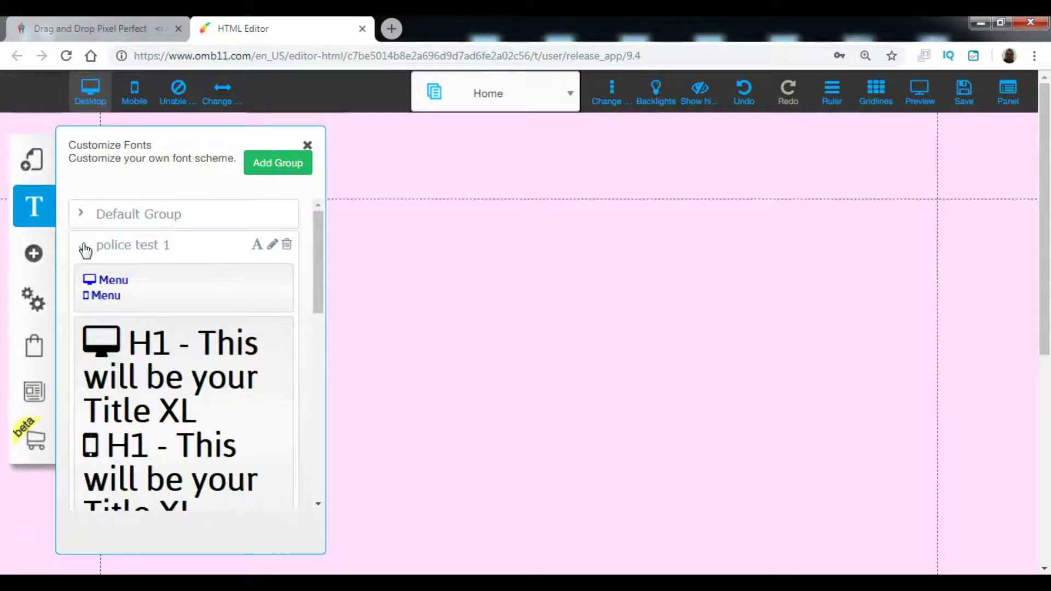
pyautogui.scroll(-3, 189, 383)
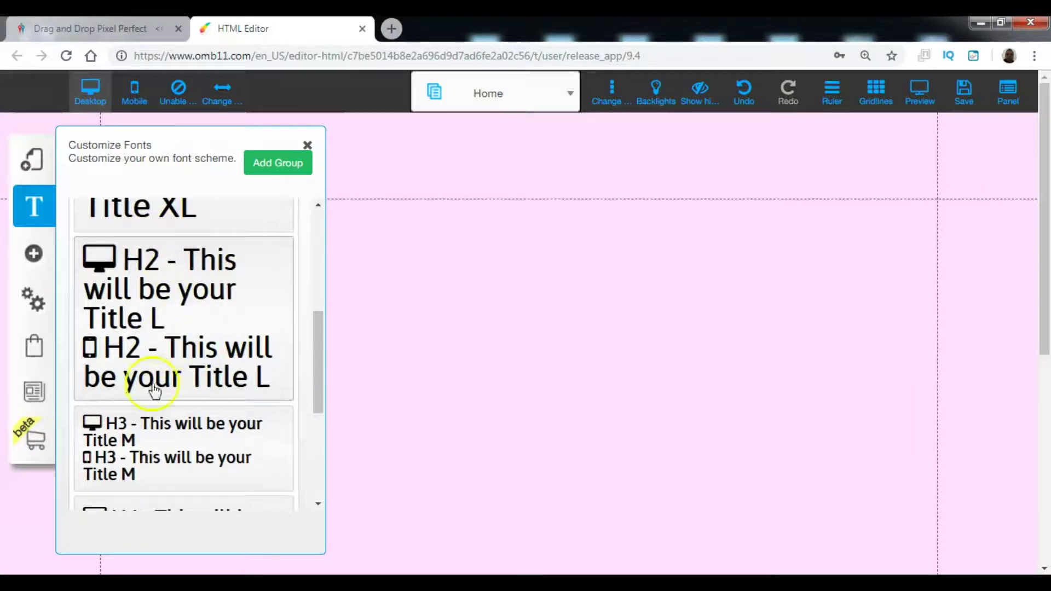
pyautogui.scroll(-4, 180, 424)
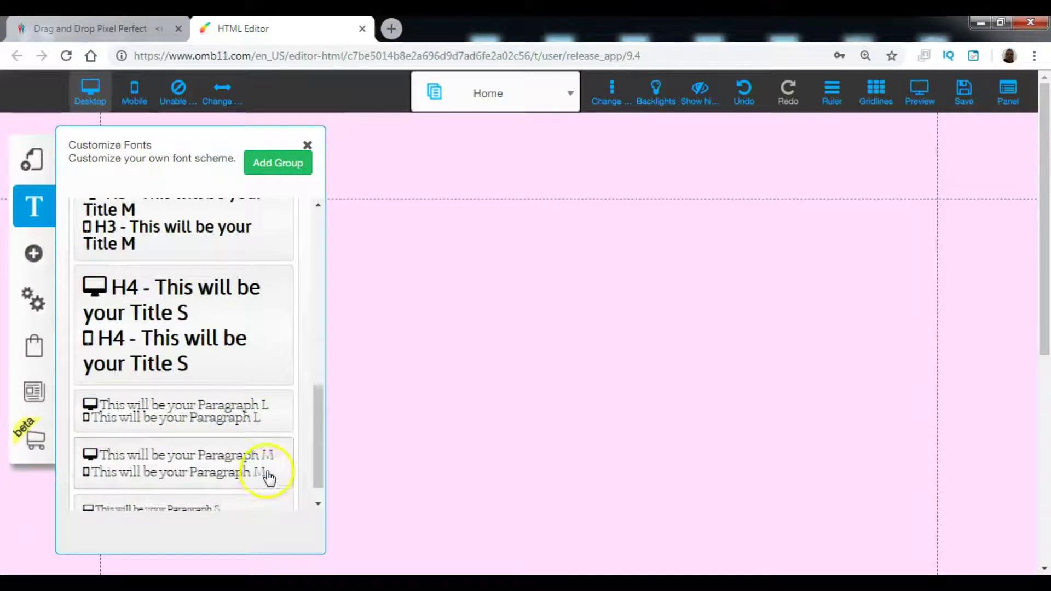
pyautogui.scroll(6, 264, 438)
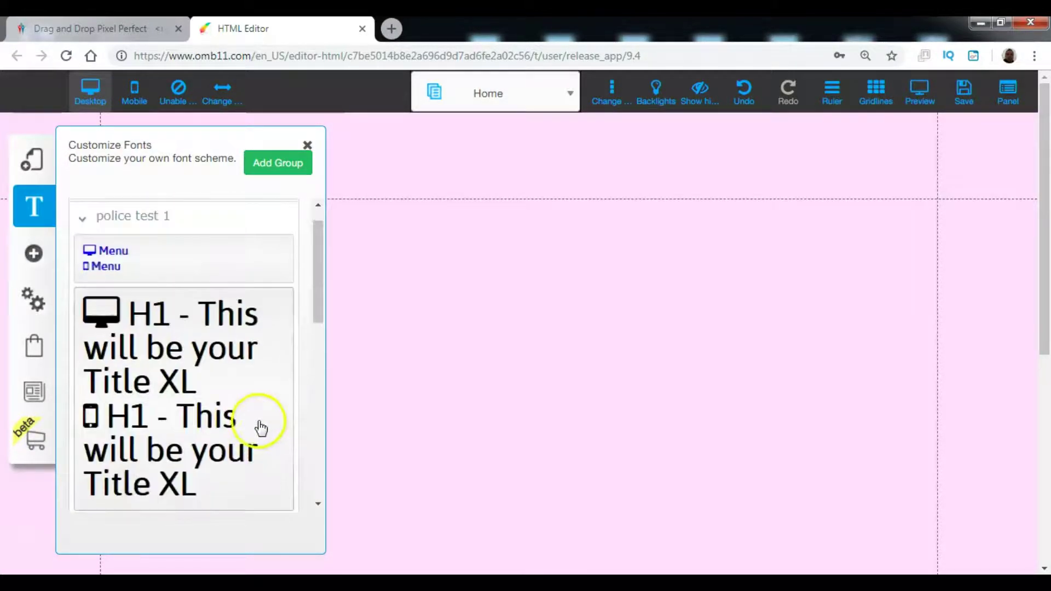
pyautogui.scroll(2, 264, 426)
pyautogui.click(80, 242)
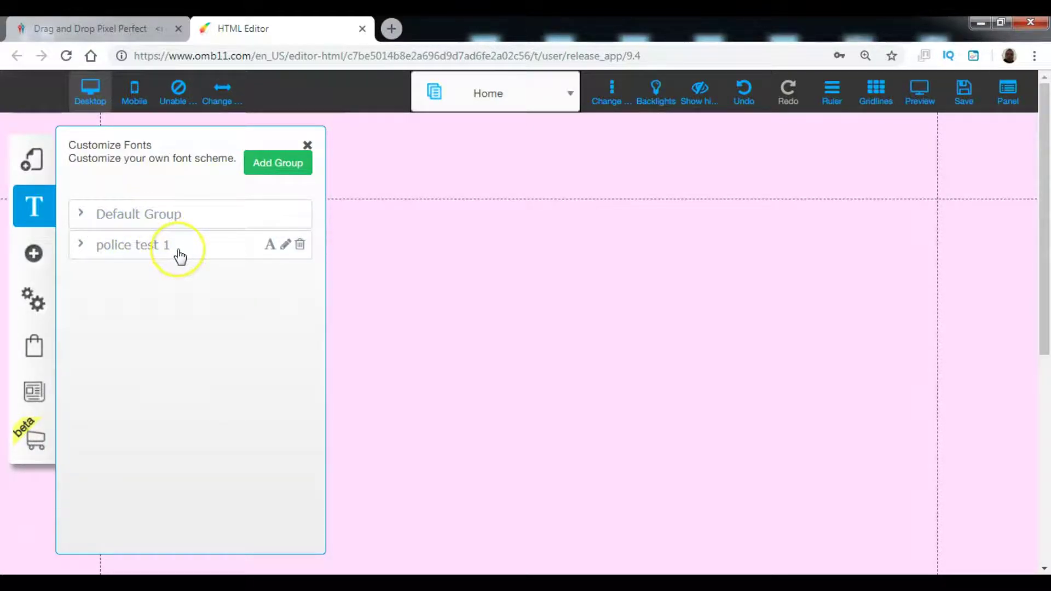
# Apply the police test 1 font group to the default layout and close the layout settings
pyautogui.click(31, 163)
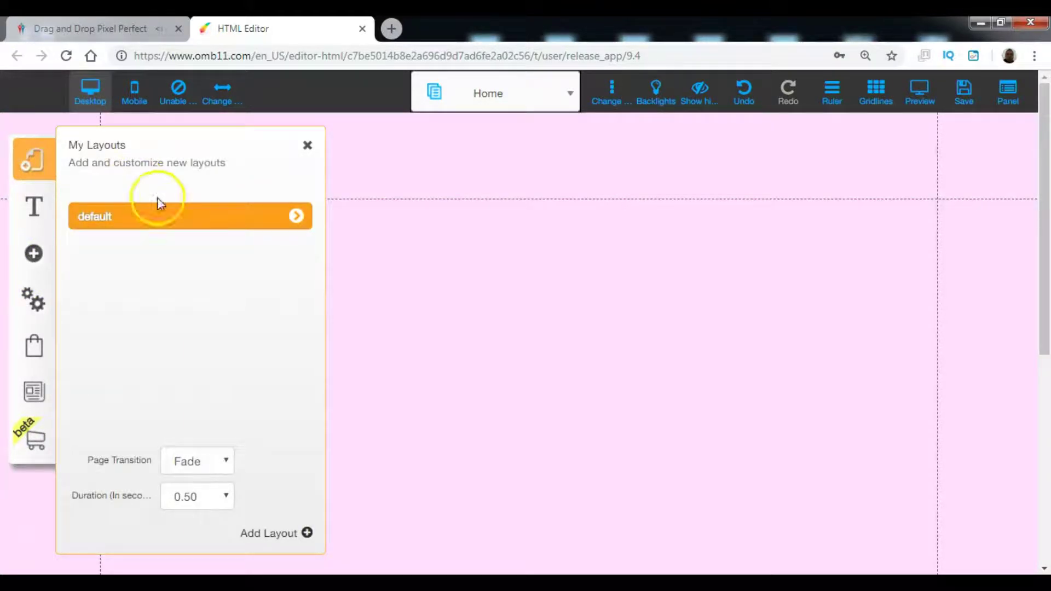
pyautogui.click(296, 217)
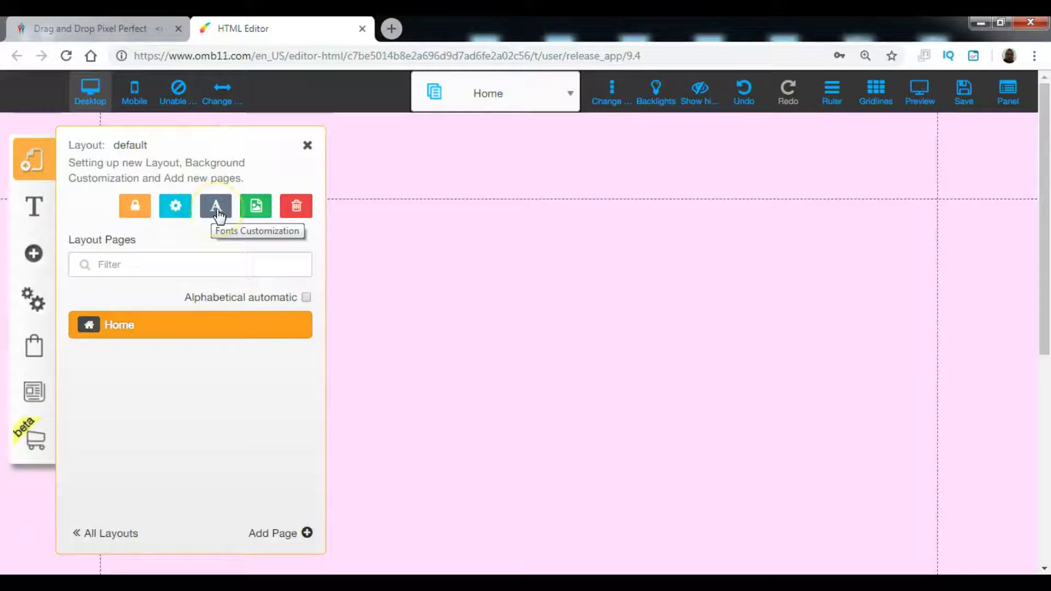
pyautogui.click(217, 211)
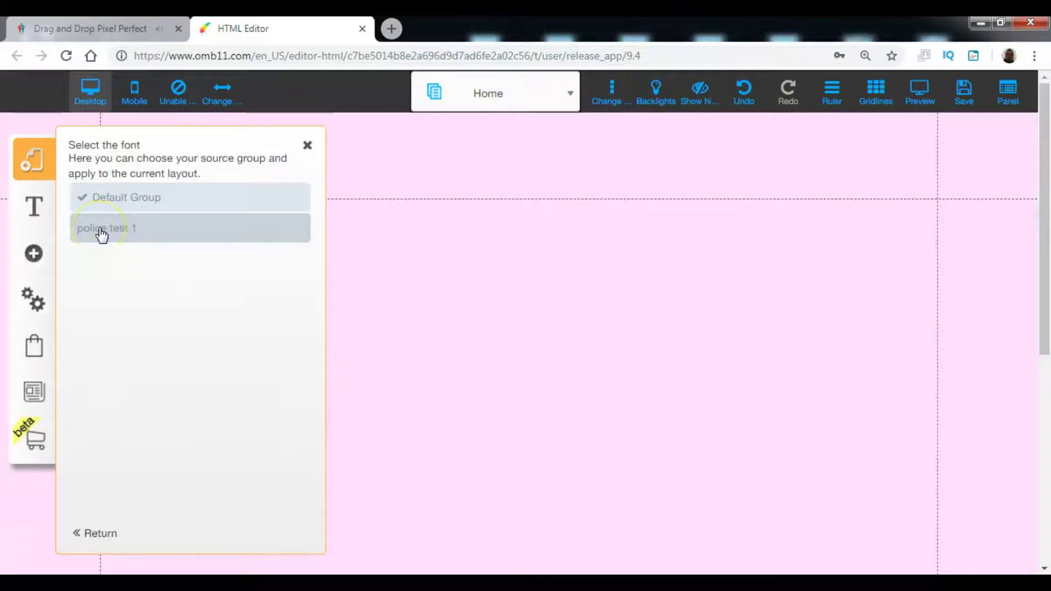
pyautogui.click(84, 235)
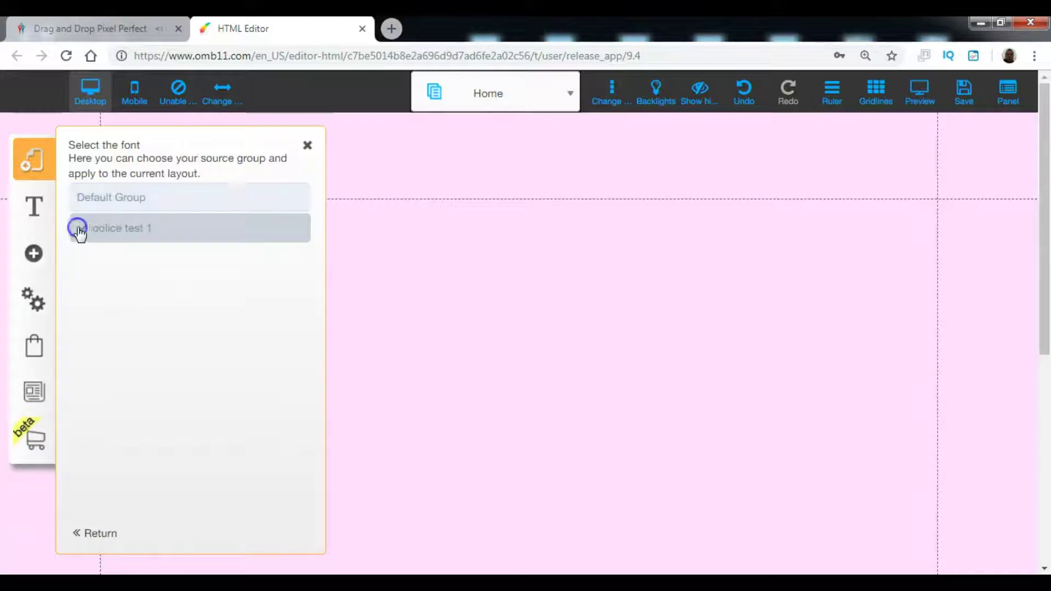
pyautogui.click(168, 215)
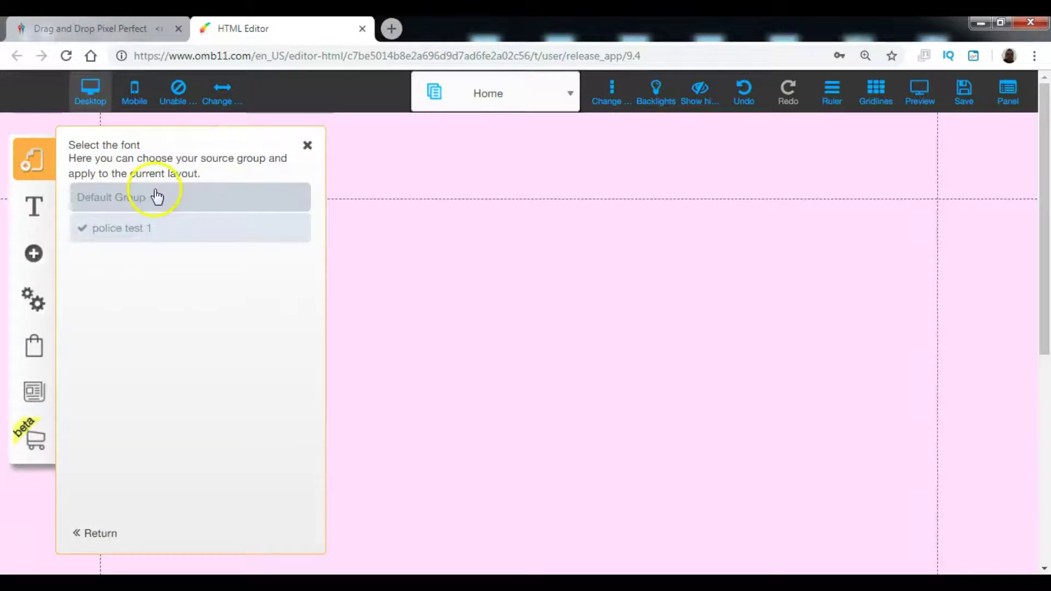
pyautogui.click(149, 232)
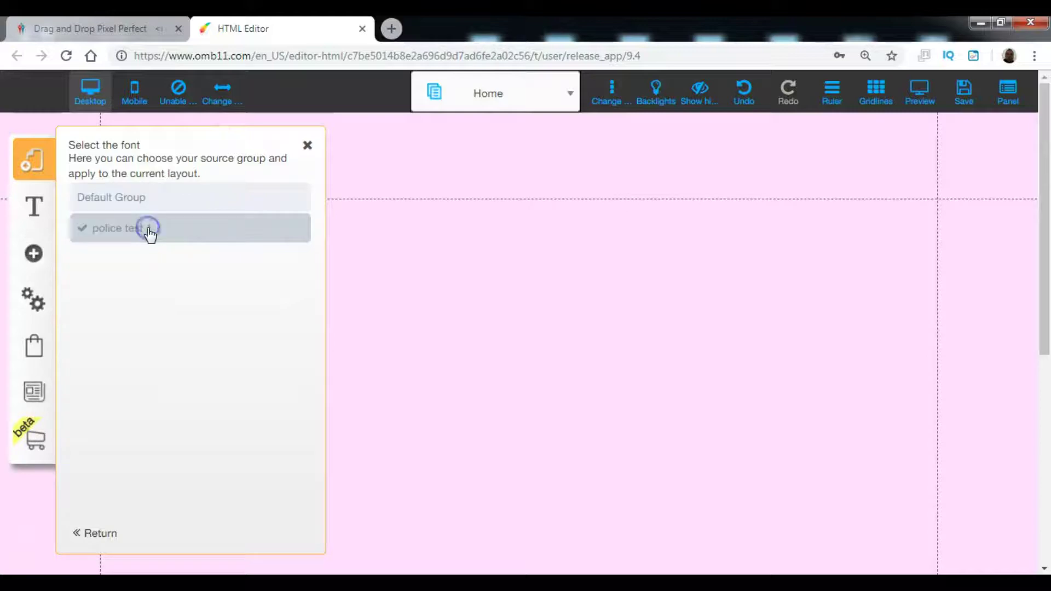
pyautogui.click(99, 534)
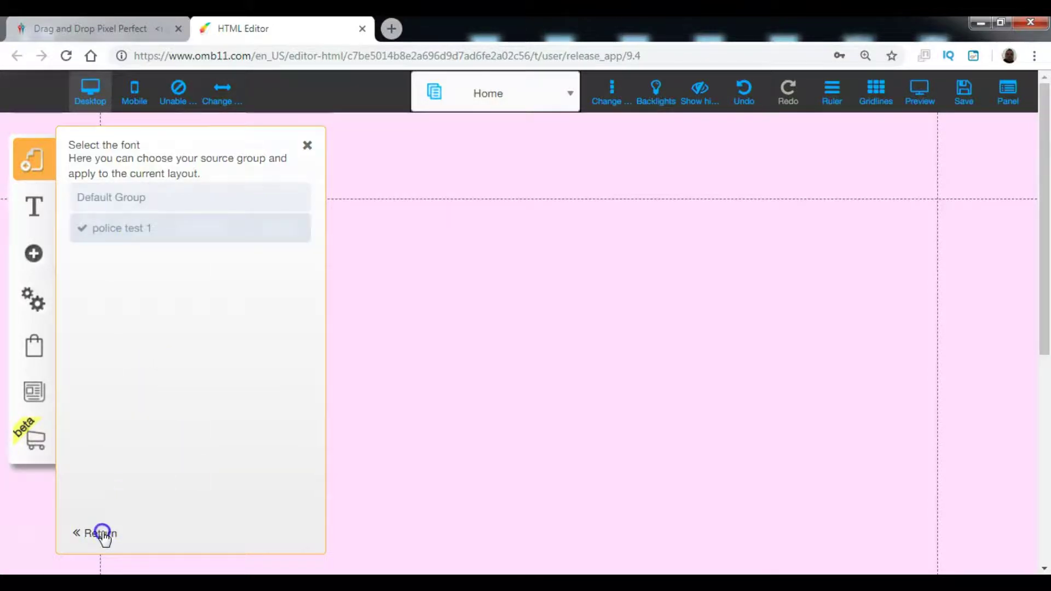
pyautogui.click(307, 145)
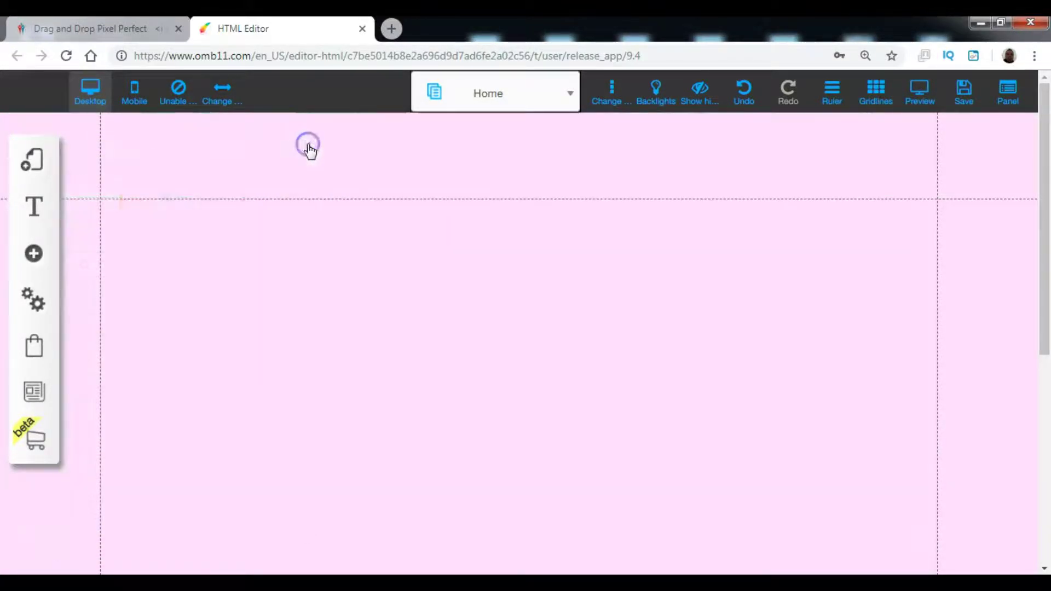
# Open the H1 Title XL style of the police test 1 font group for editing
pyautogui.click(42, 214)
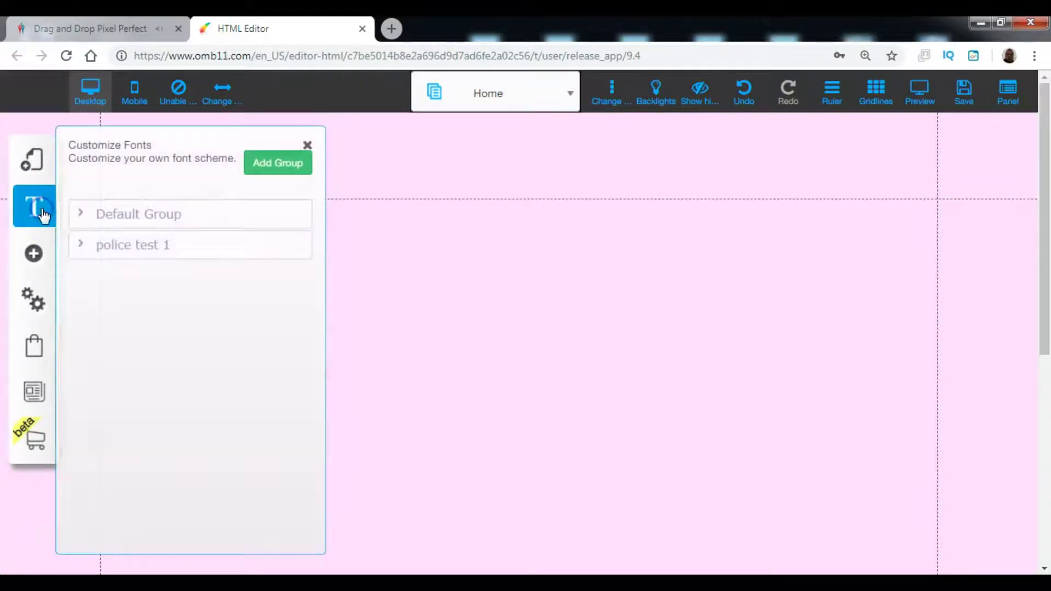
pyautogui.click(167, 249)
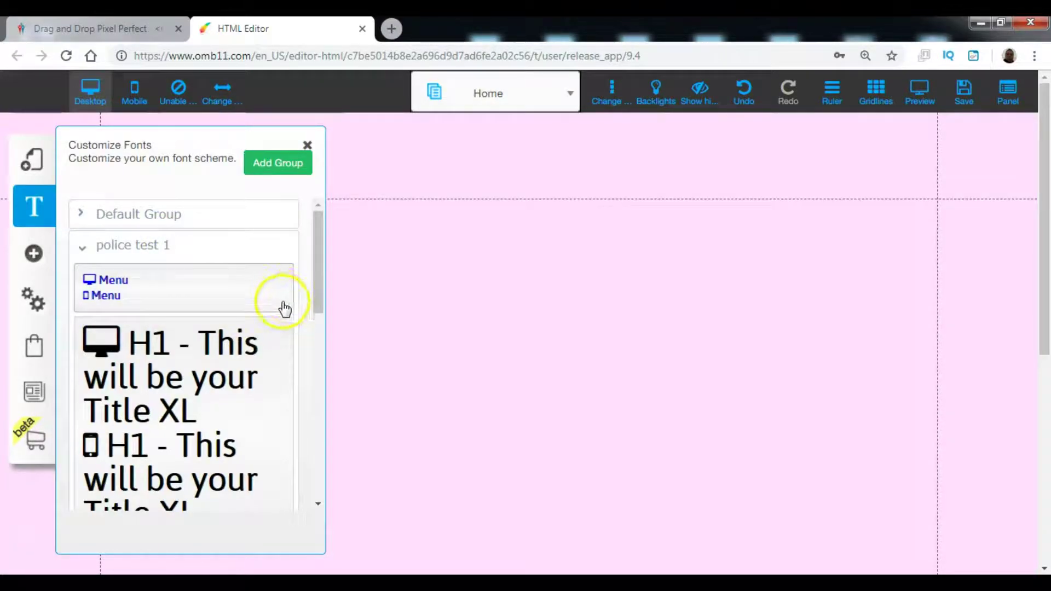
pyautogui.scroll(-3, 281, 312)
pyautogui.scroll(1, 284, 311)
pyautogui.moveTo(283, 307)
pyautogui.mouseDown()
pyautogui.moveTo(278, 268)
pyautogui.moveTo(192, 228)
pyautogui.moveTo(159, 264)
pyautogui.mouseUp()
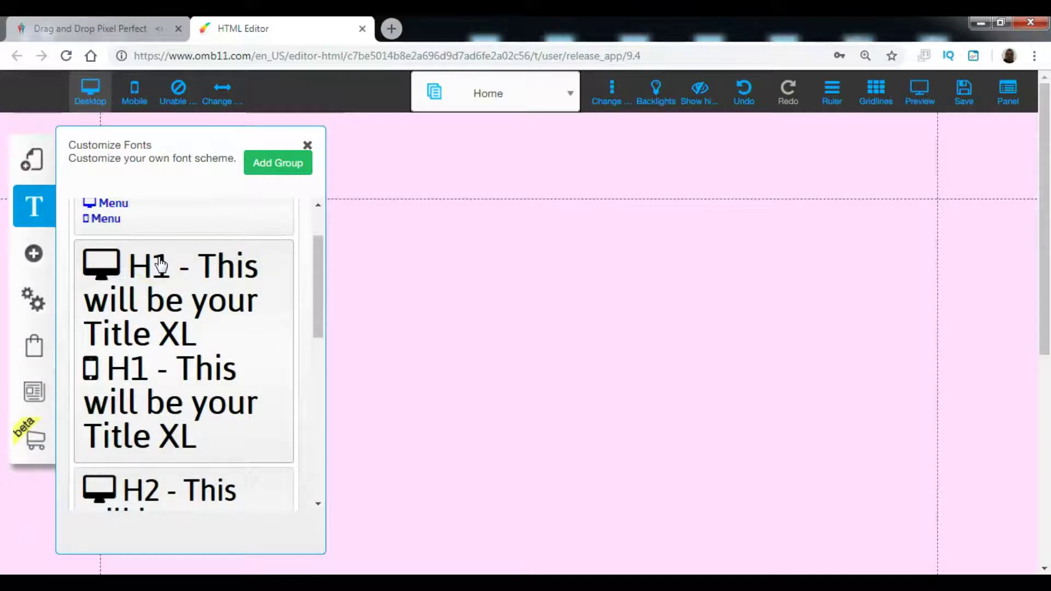
pyautogui.moveTo(92, 278)
pyautogui.mouseDown()
pyautogui.moveTo(218, 418)
pyautogui.moveTo(251, 352)
pyautogui.moveTo(237, 295)
pyautogui.moveTo(162, 284)
pyautogui.mouseUp()
pyautogui.click(185, 300)
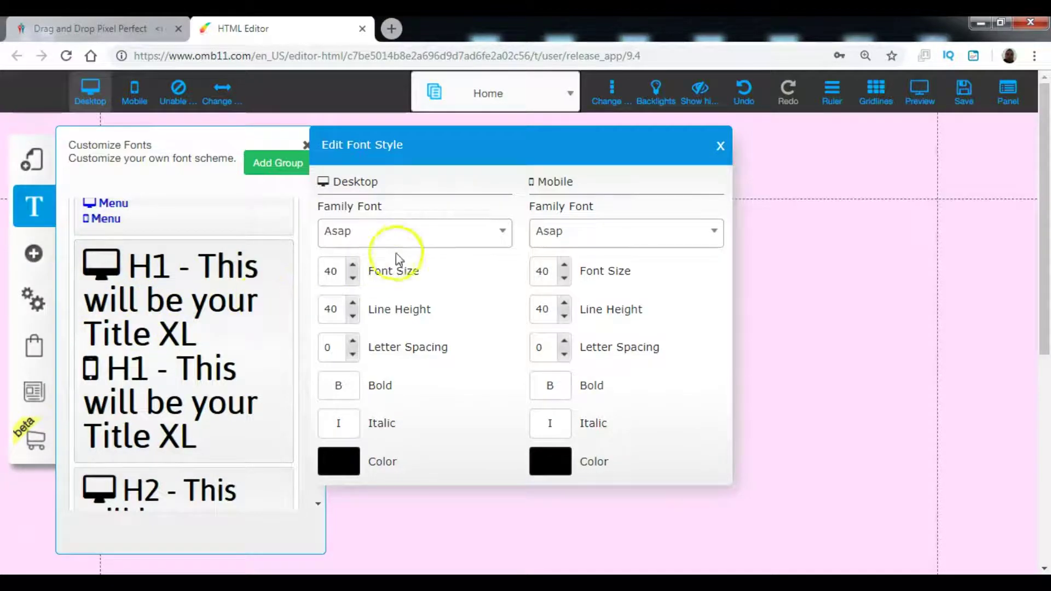
# Browse the font families available for the desktop version of the H1 style
pyautogui.click(501, 233)
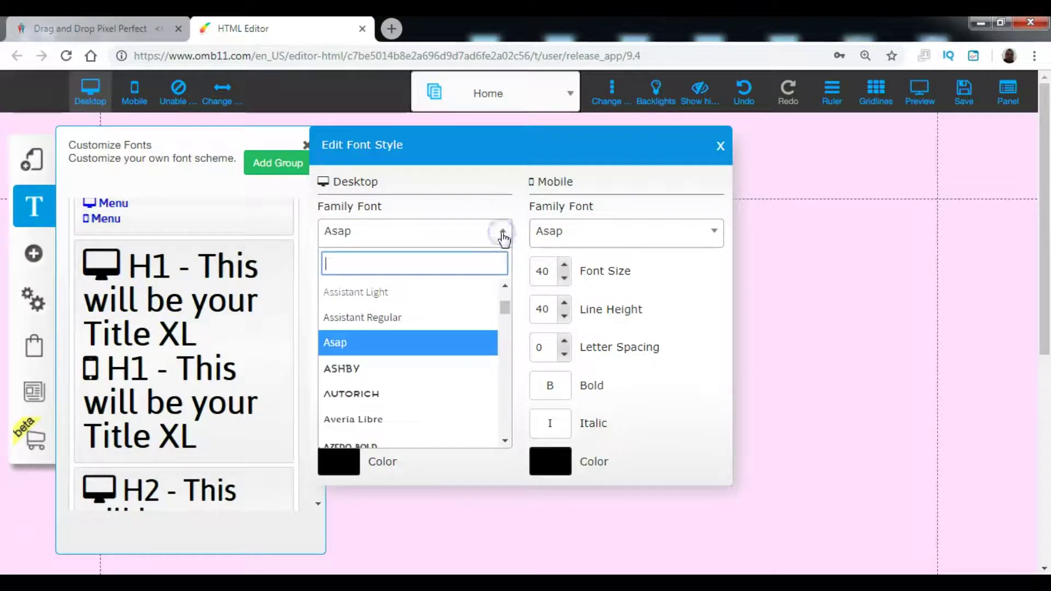
pyautogui.scroll(-5, 432, 350)
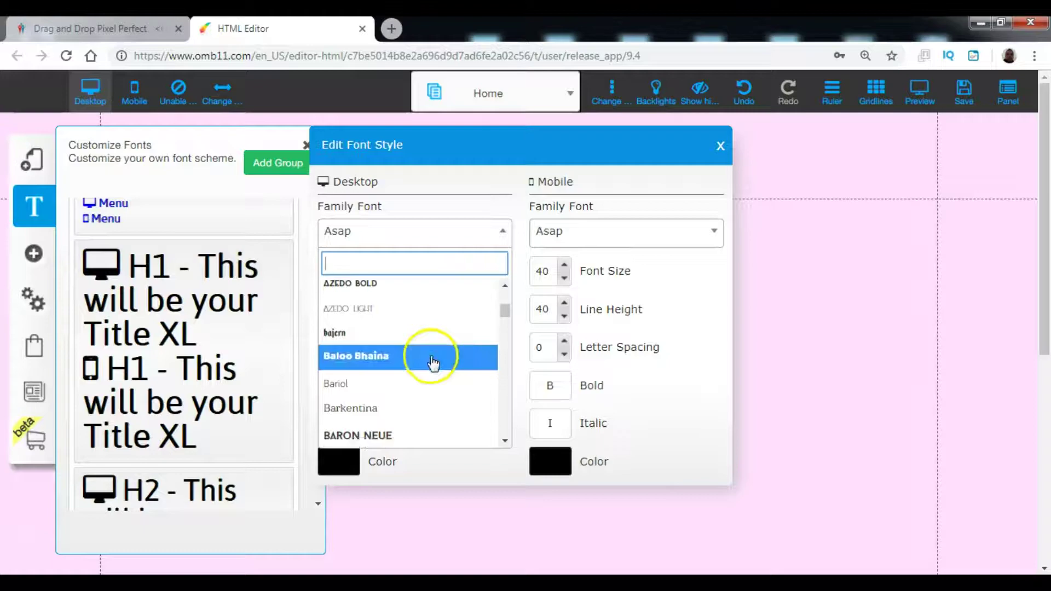
pyautogui.scroll(3, 465, 298)
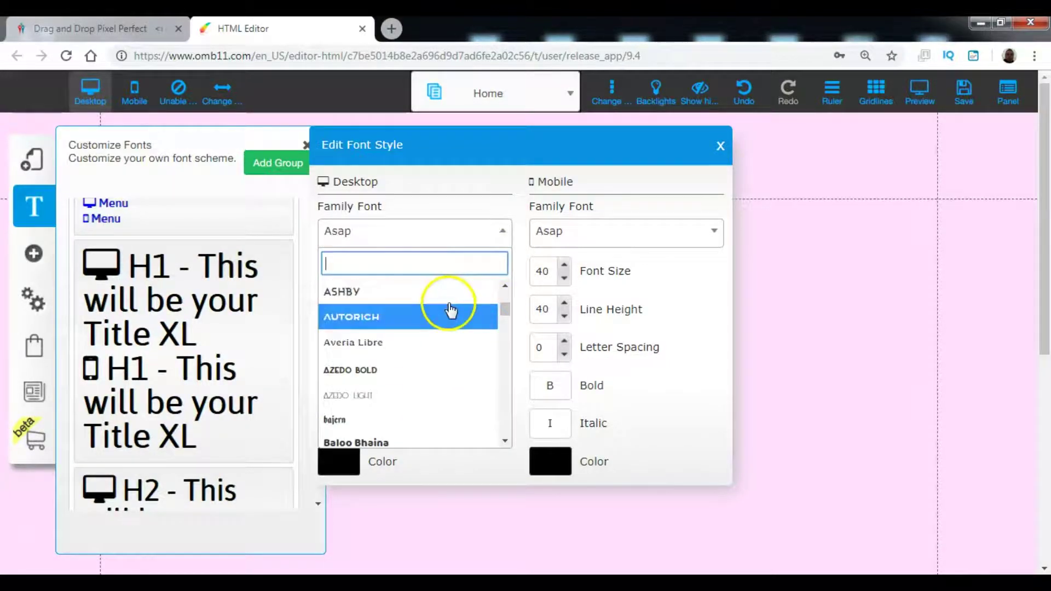
pyautogui.click(495, 233)
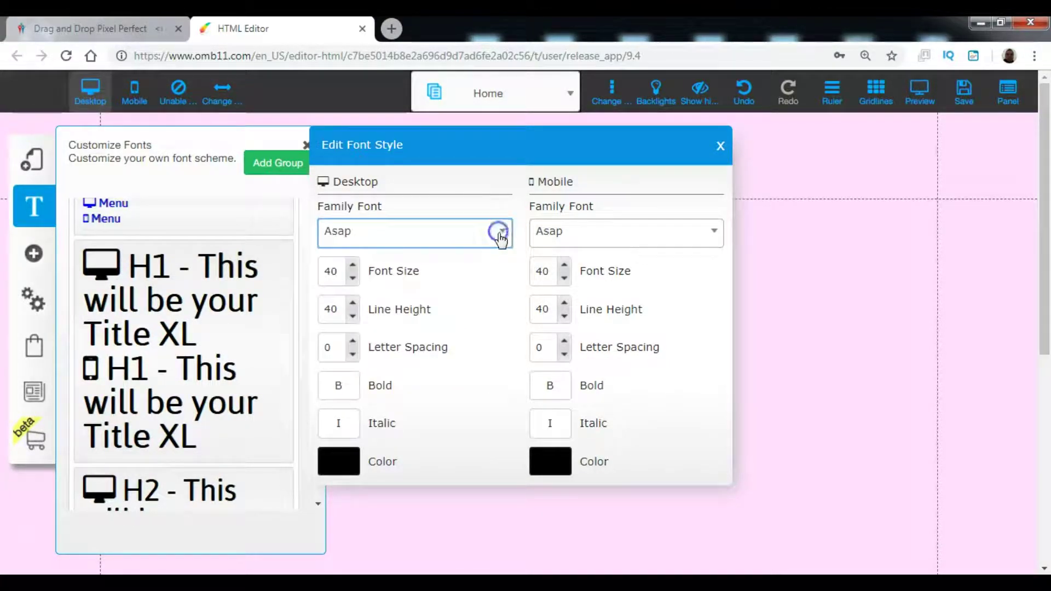
# Set the desktop font size of the H1 style to 35
pyautogui.click(353, 278)
pyautogui.click(353, 278)
pyautogui.click(353, 278)
pyautogui.click(353, 278)
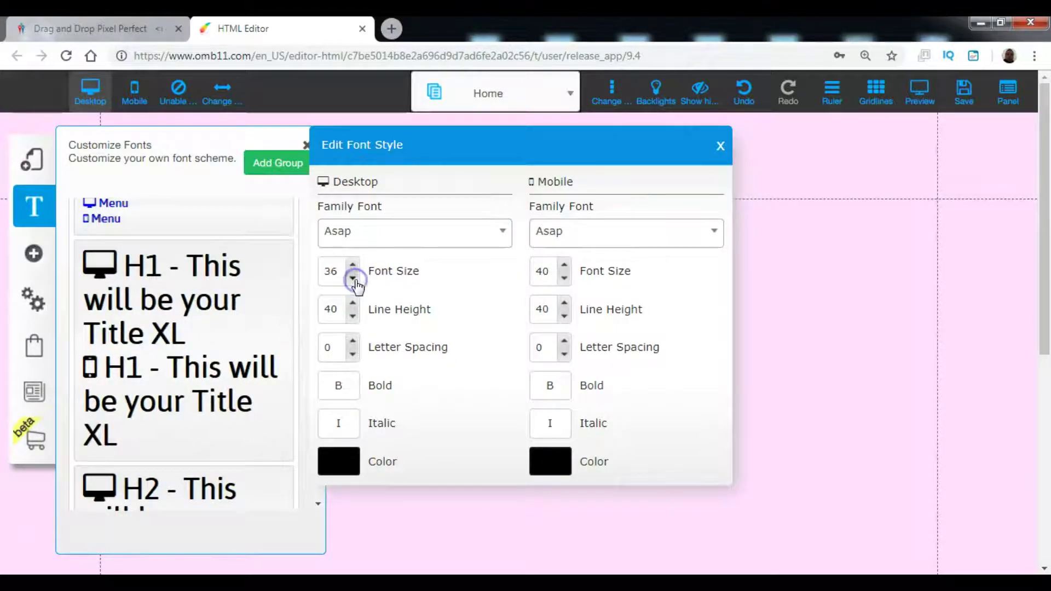
pyautogui.click(353, 278)
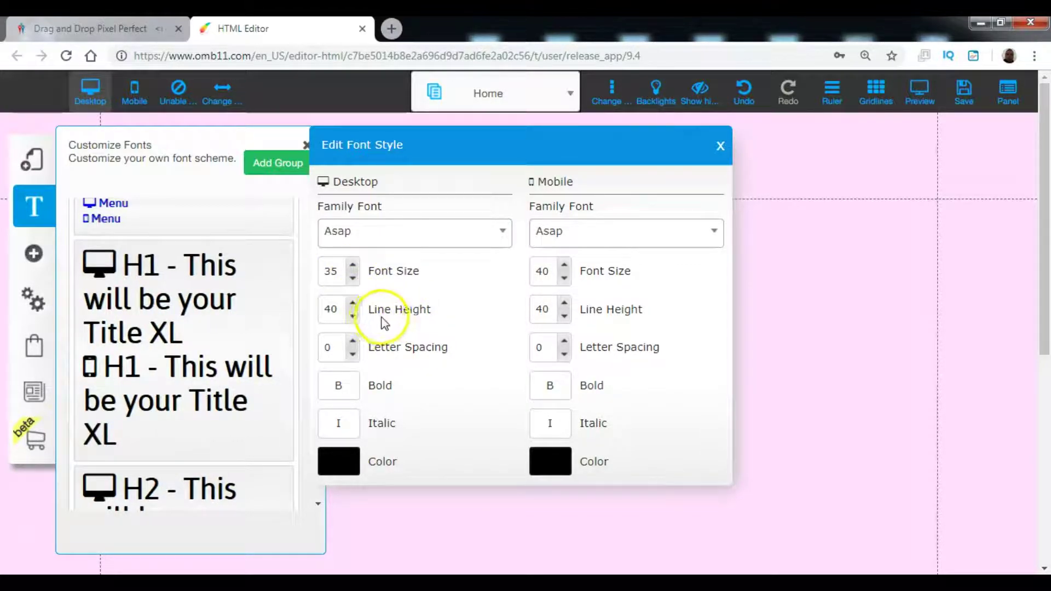
# Set the desktop line height of the H1 style to 35
pyautogui.click(353, 317)
pyautogui.click(353, 316)
pyautogui.click(353, 316)
pyautogui.click(353, 317)
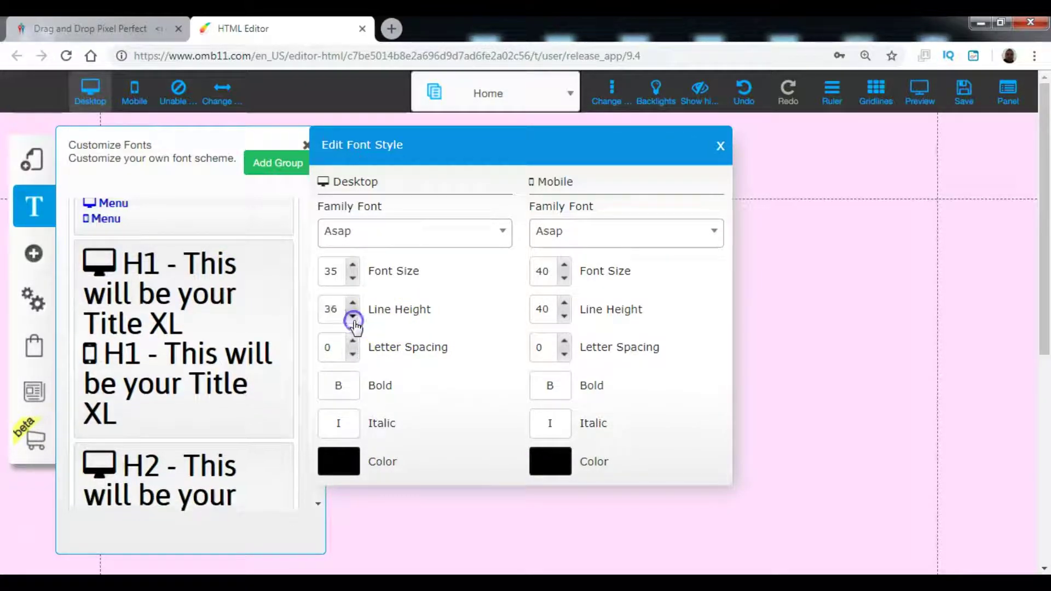
pyautogui.click(353, 316)
pyautogui.click(330, 308)
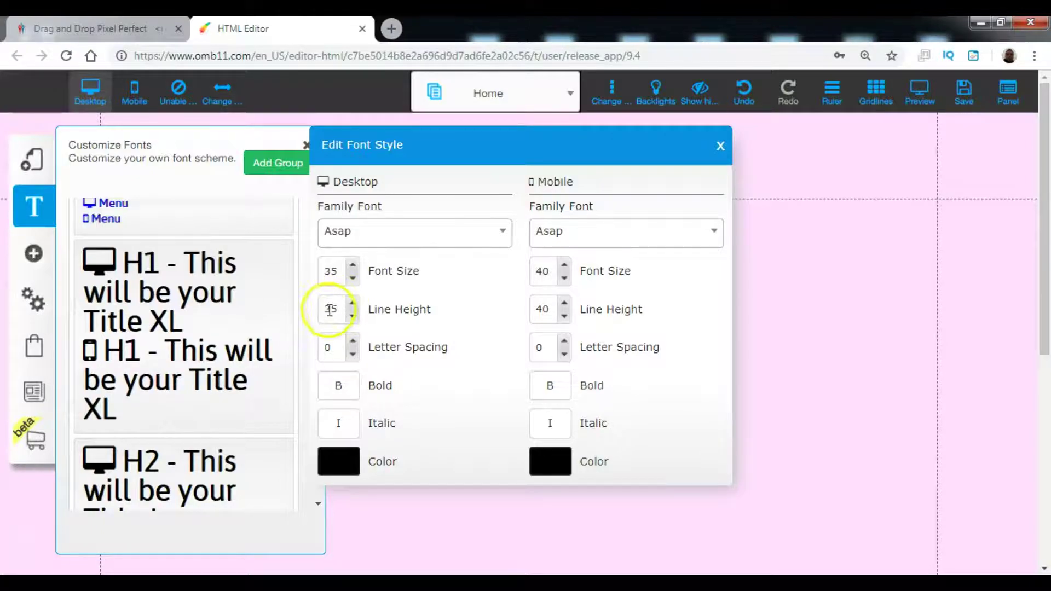
pyautogui.click(414, 320)
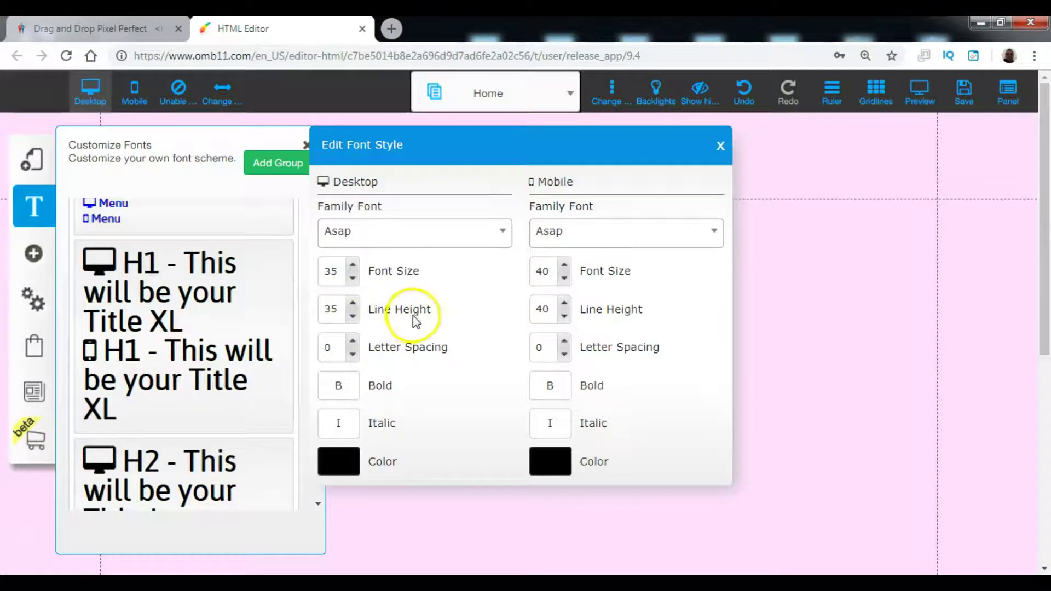
pyautogui.click(338, 276)
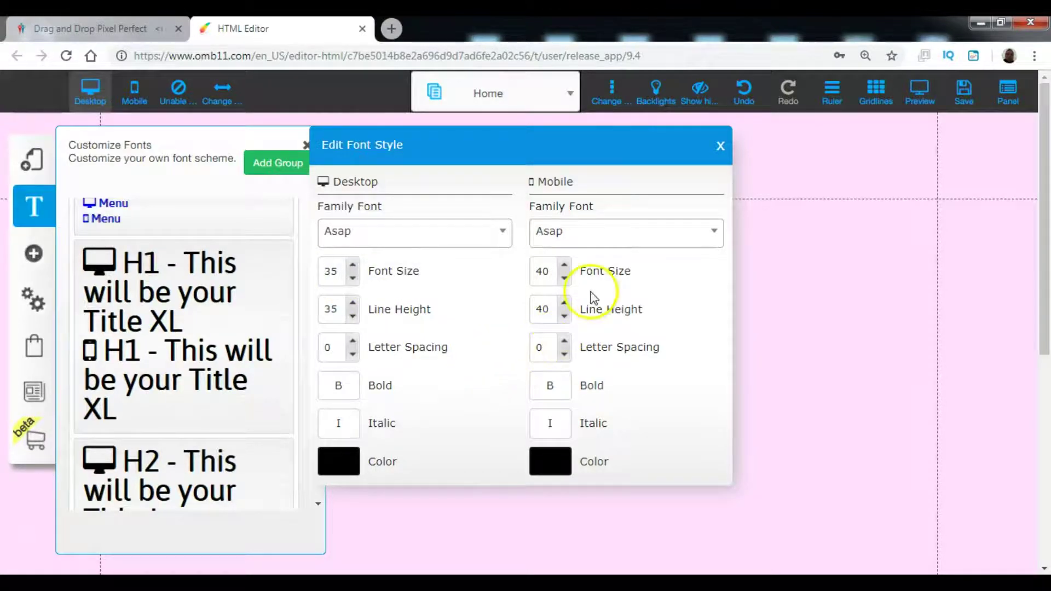
# Set the mobile font size of the H1 style to 30
pyautogui.click(565, 280)
pyautogui.doubleClick(565, 280)
pyautogui.click(566, 280)
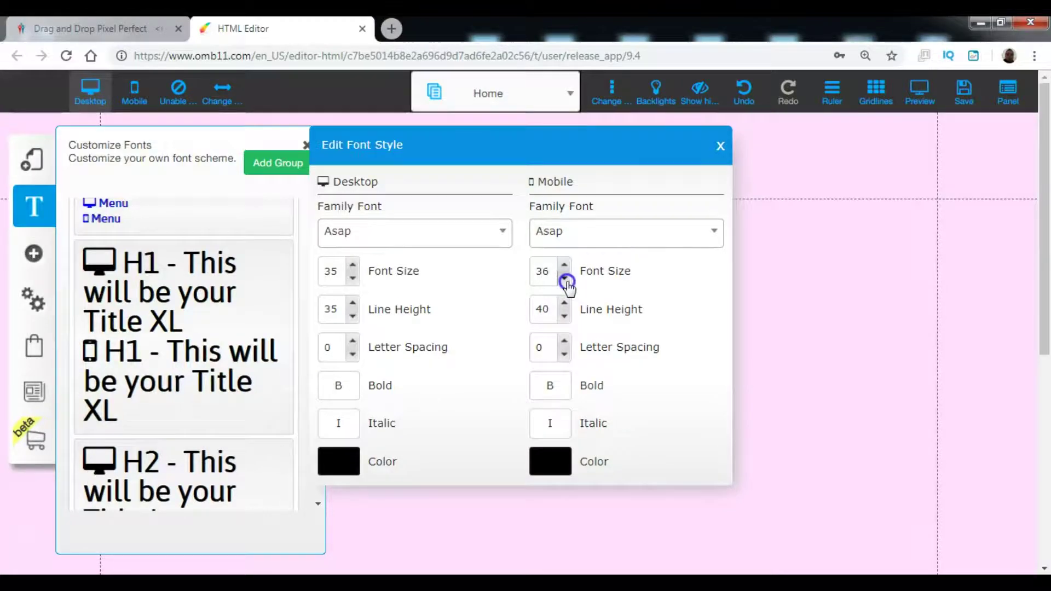
pyautogui.click(565, 281)
pyautogui.doubleClick(565, 281)
pyautogui.click(565, 281)
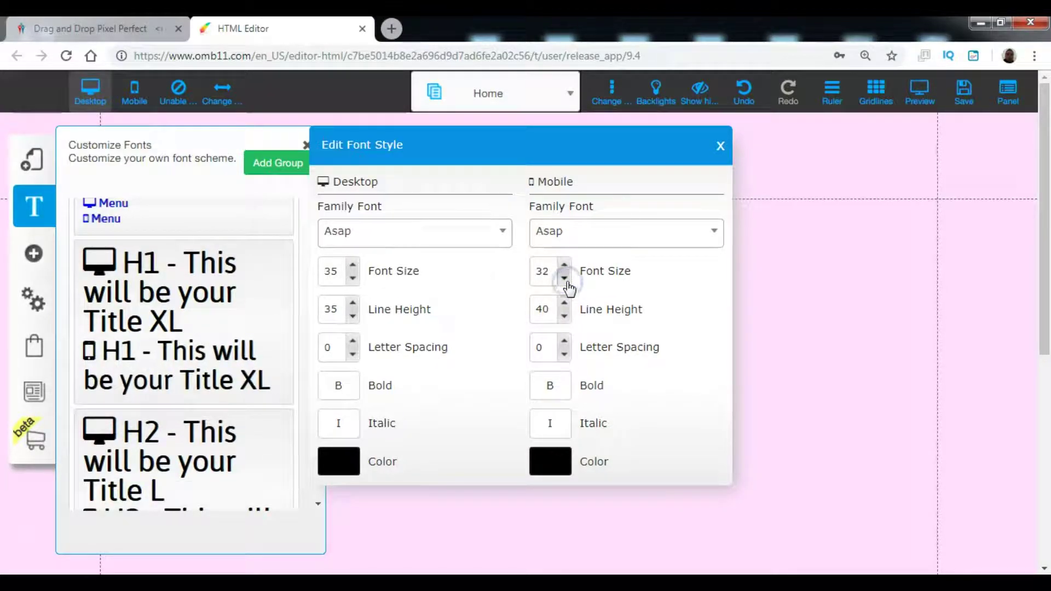
pyautogui.click(566, 280)
pyautogui.click(565, 280)
# Set the mobile line height of the H1 style to 30
pyautogui.doubleClick(564, 317)
pyautogui.doubleClick(565, 317)
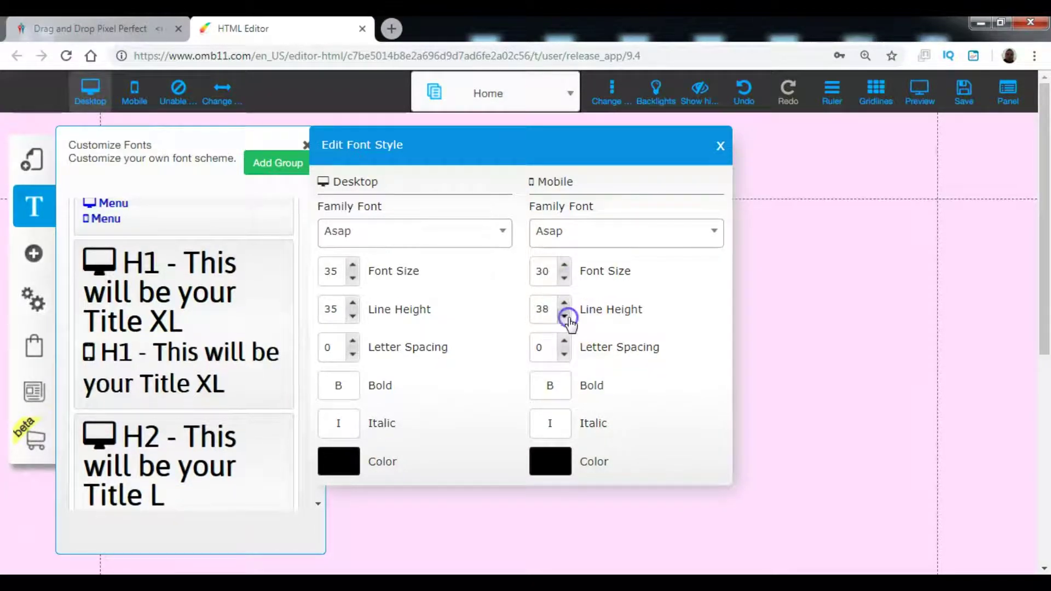
pyautogui.doubleClick(565, 317)
pyautogui.click(565, 316)
pyautogui.doubleClick(565, 317)
pyautogui.click(565, 316)
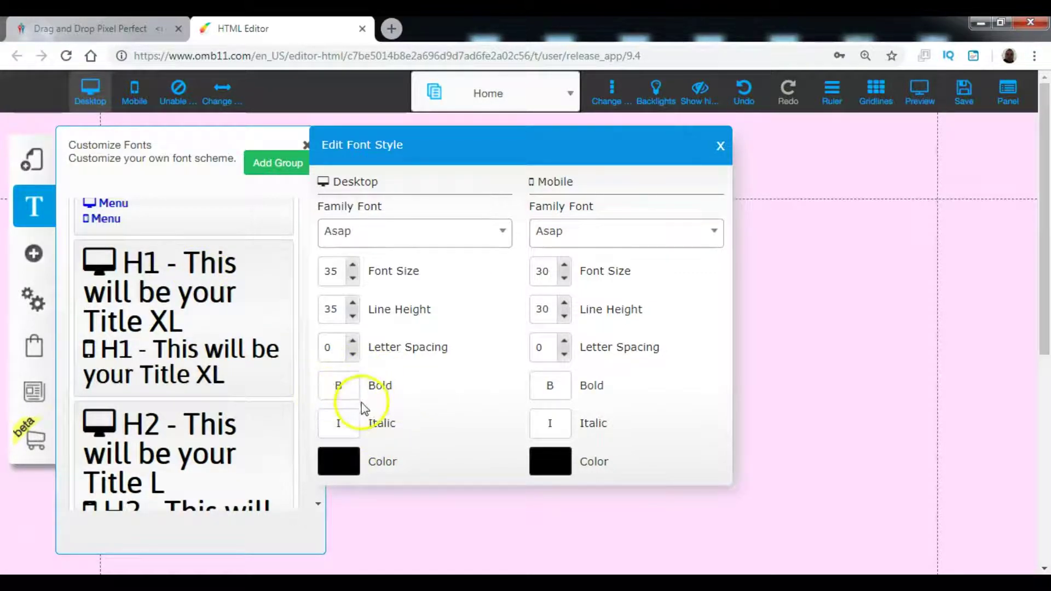
# Look at the color choices for the desktop version of the H1 style
pyautogui.click(346, 466)
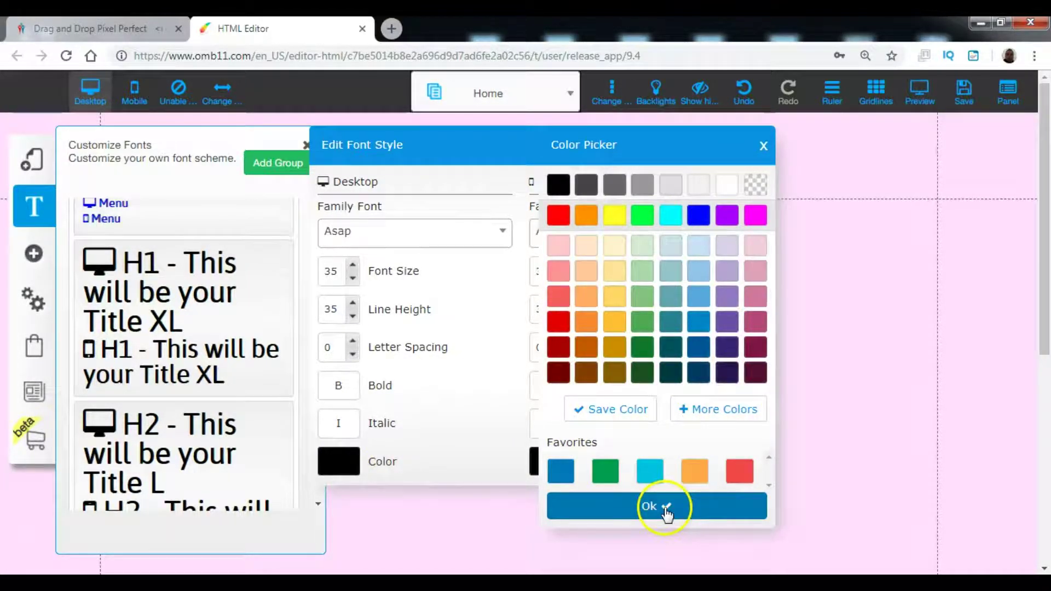
pyautogui.click(703, 494)
# Open the H2 Title L style for editing and set its desktop font size to 30
pyautogui.scroll(-3, 253, 342)
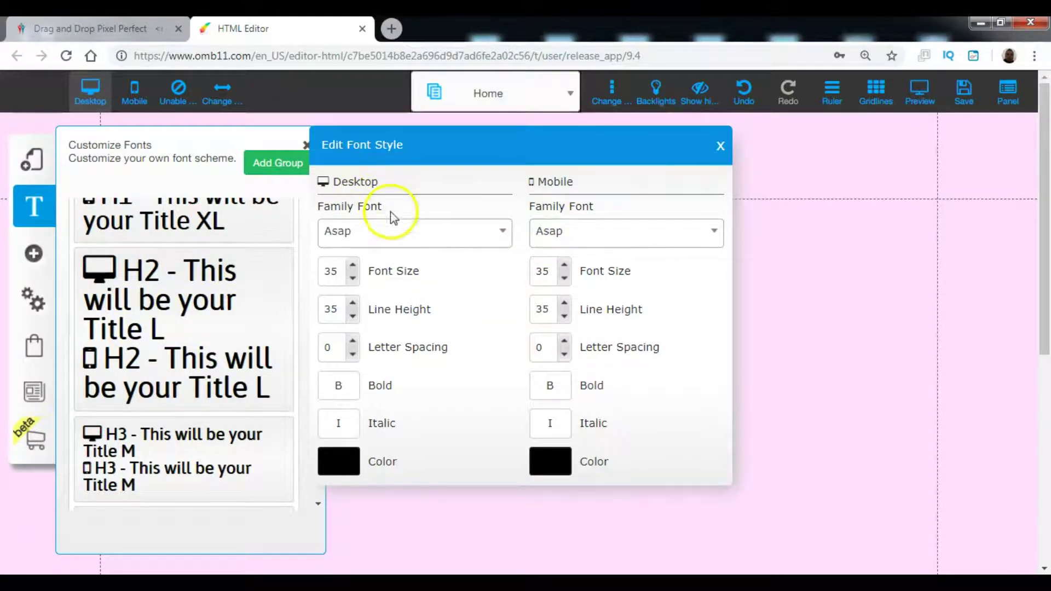
pyautogui.click(352, 278)
pyautogui.click(353, 278)
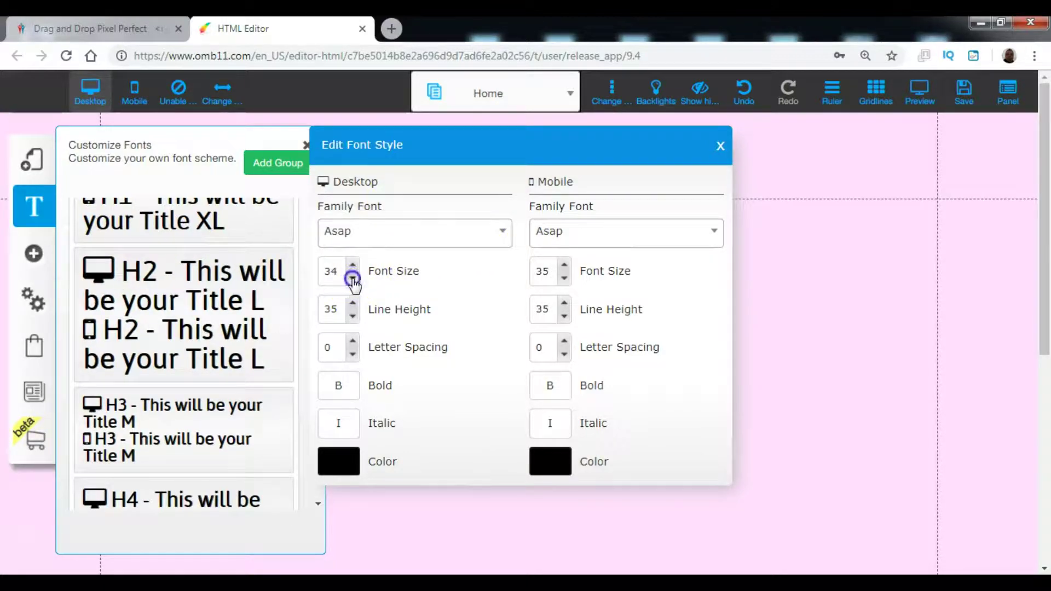
pyautogui.click(353, 278)
pyautogui.click(352, 278)
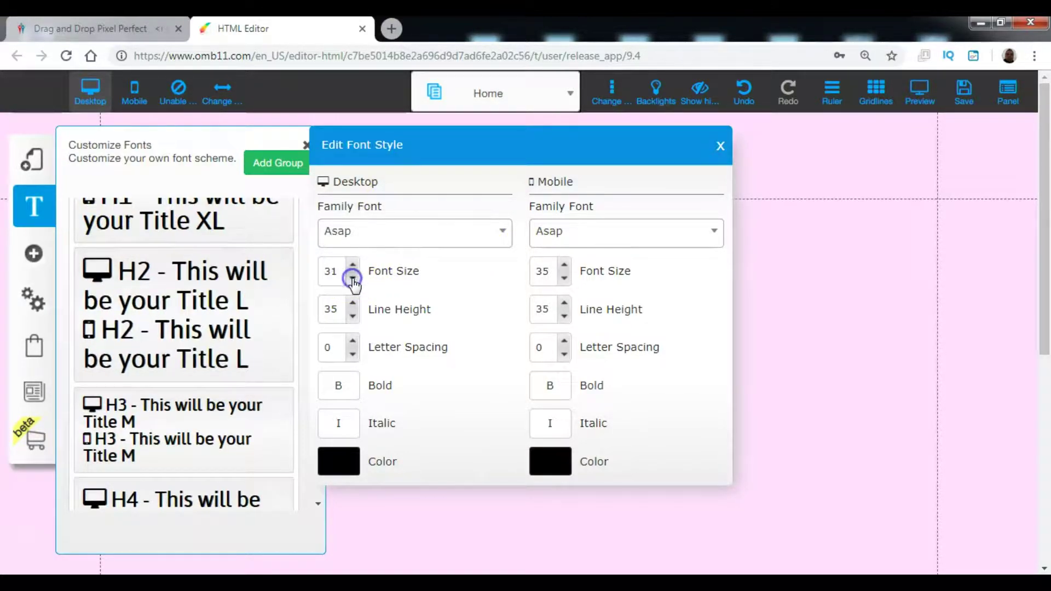
pyautogui.click(353, 278)
# Set the desktop line height of the H2 style to 30
pyautogui.click(353, 316)
pyautogui.click(353, 317)
pyautogui.click(353, 316)
pyautogui.click(353, 316)
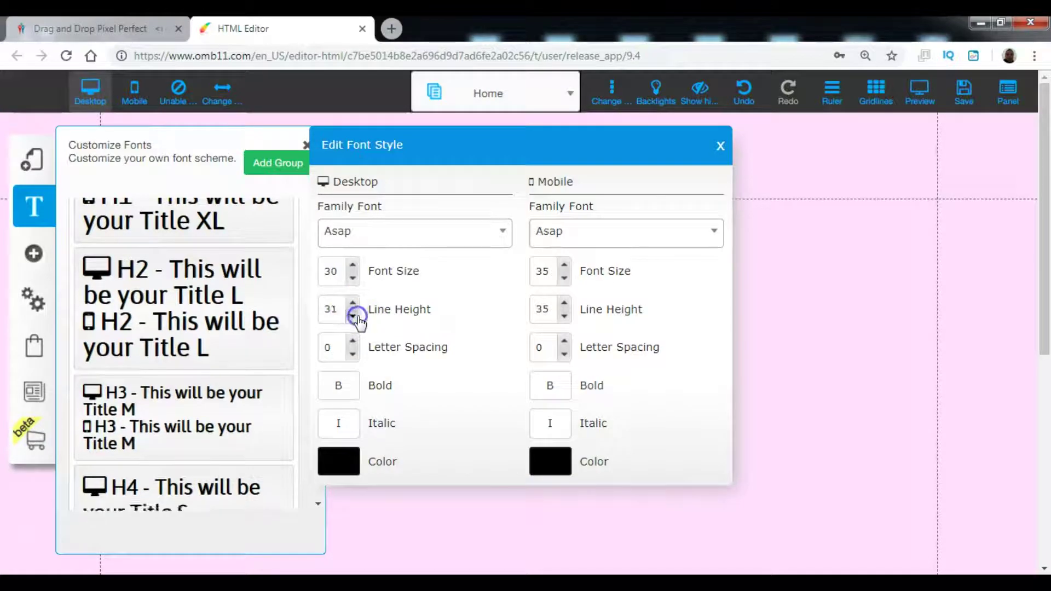
pyautogui.click(353, 316)
# Set the mobile font size of the H2 style to 25
pyautogui.click(565, 280)
pyautogui.click(564, 281)
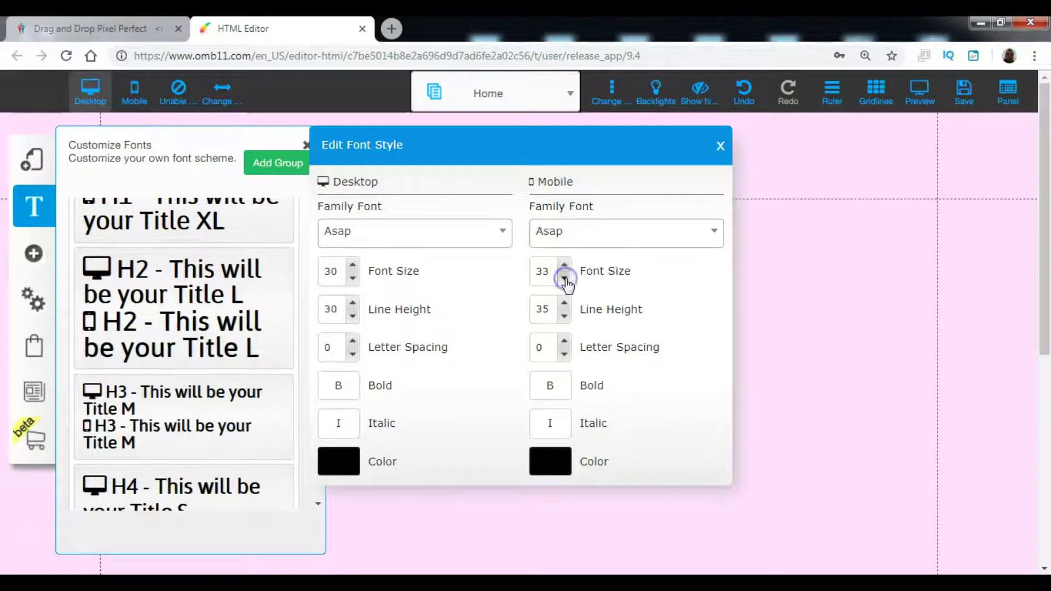
pyautogui.click(565, 280)
pyautogui.click(564, 280)
pyautogui.click(565, 281)
pyautogui.click(565, 280)
pyautogui.click(564, 280)
pyautogui.click(564, 280)
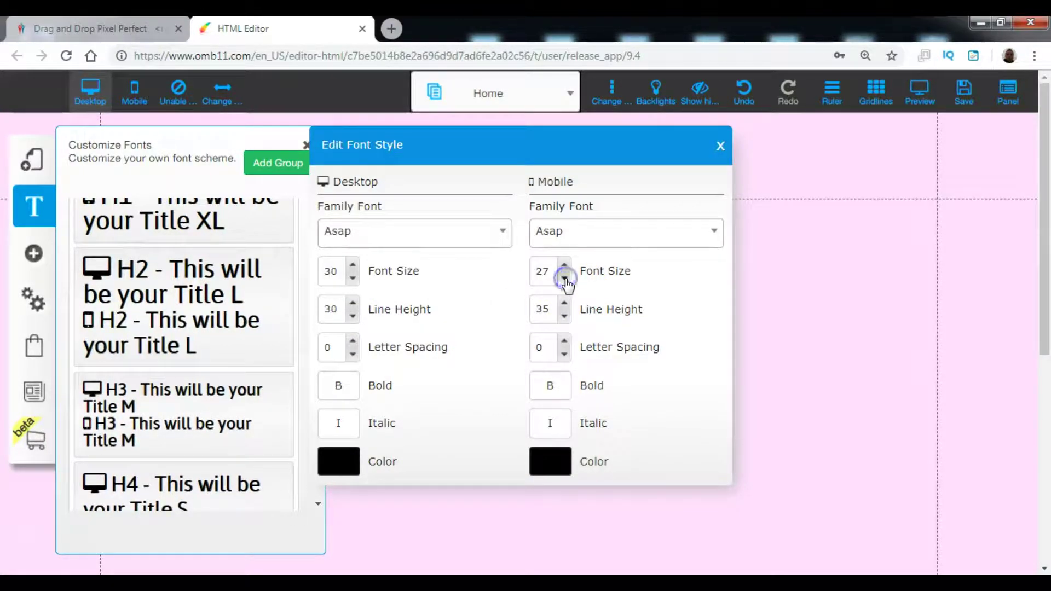
pyautogui.click(564, 281)
pyautogui.click(564, 280)
# Set the mobile line height of the H2 style to 25
pyautogui.click(565, 318)
pyautogui.click(565, 317)
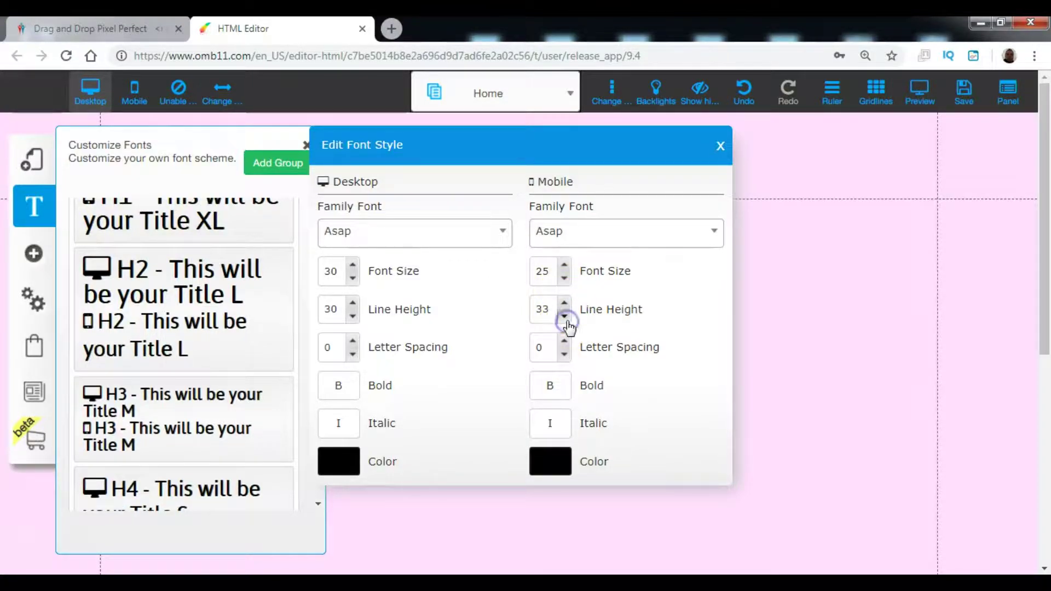
pyautogui.click(565, 317)
pyautogui.click(565, 317)
pyautogui.click(565, 317)
pyautogui.click(565, 317)
pyautogui.click(564, 317)
pyautogui.click(564, 317)
pyautogui.click(565, 317)
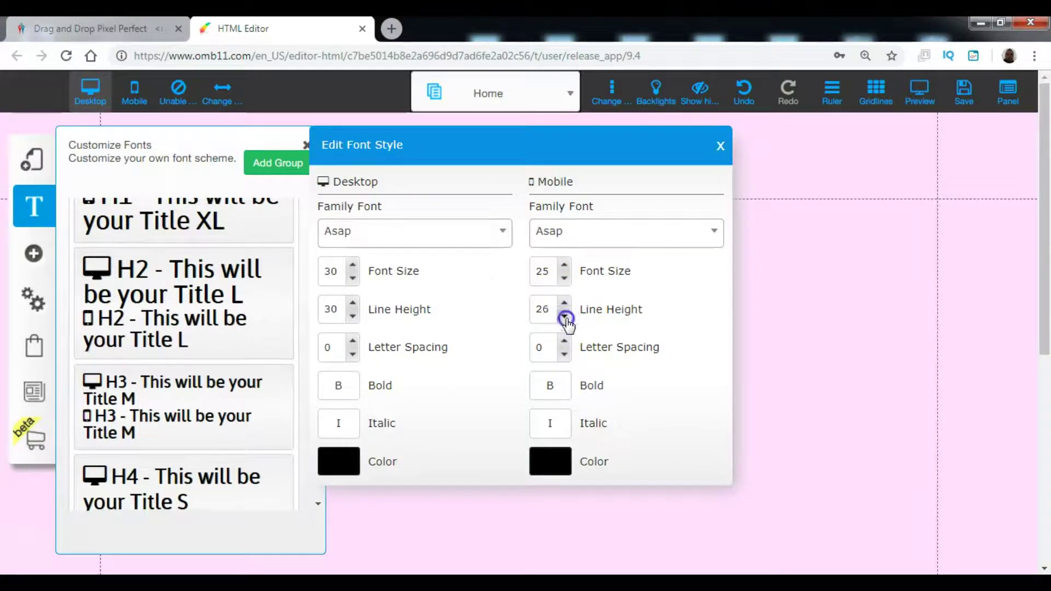
pyautogui.click(565, 317)
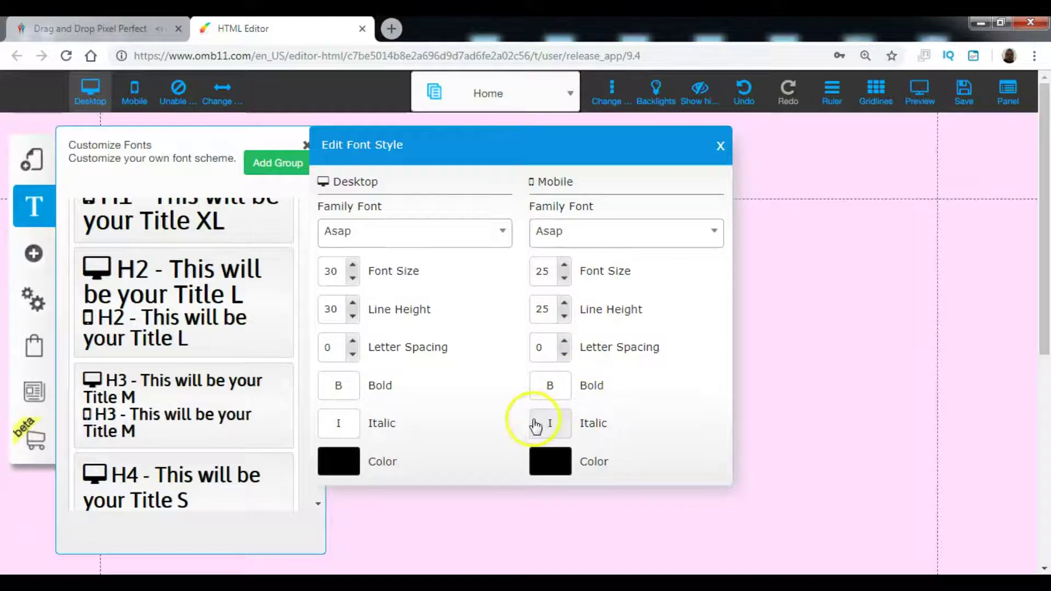
# Review the H3 Title M settings and the remaining title and paragraph styles, and close the font customization
pyautogui.click(184, 399)
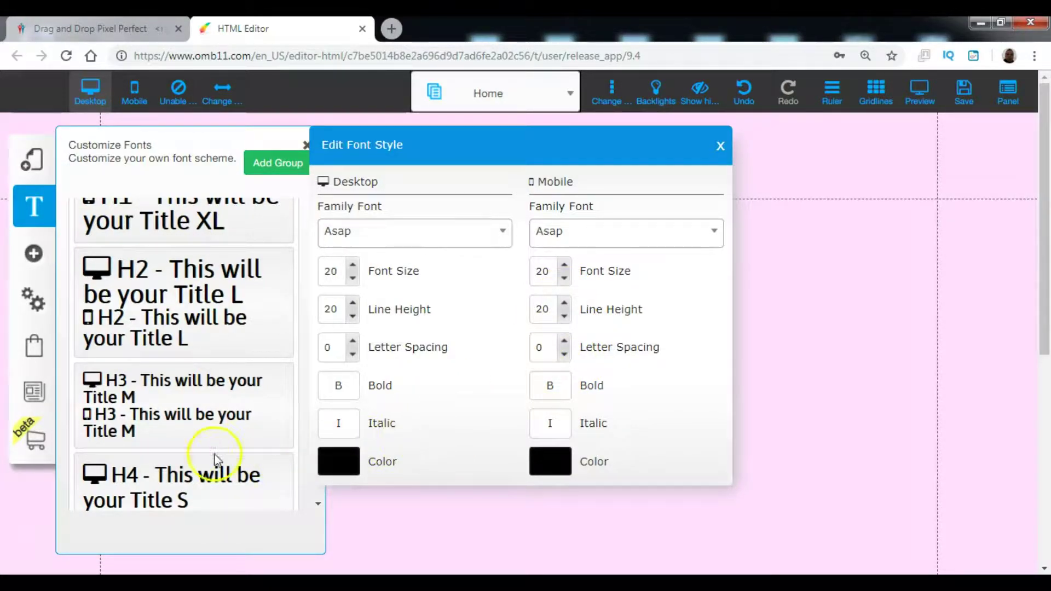
pyautogui.scroll(-4, 213, 413)
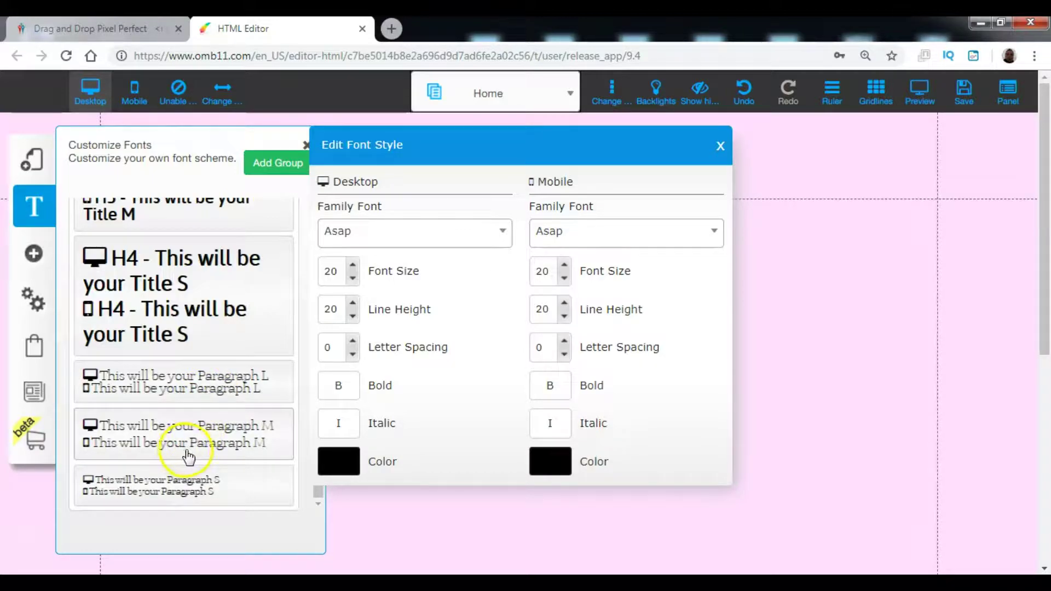
pyautogui.click(721, 146)
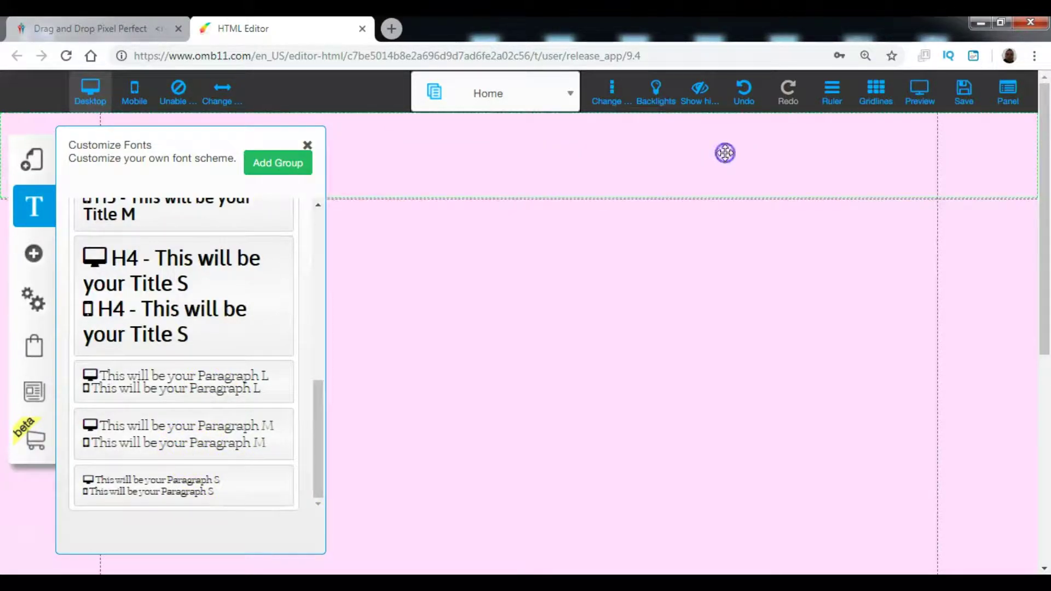
pyautogui.click(307, 146)
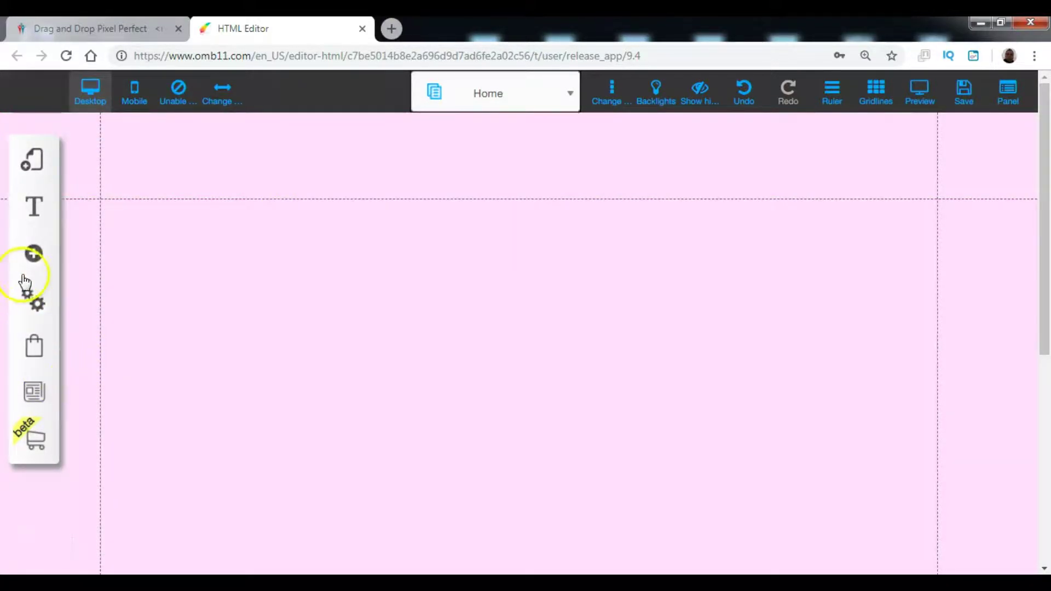
# Add an H1 - Title XL text element to the Home page
pyautogui.click(34, 255)
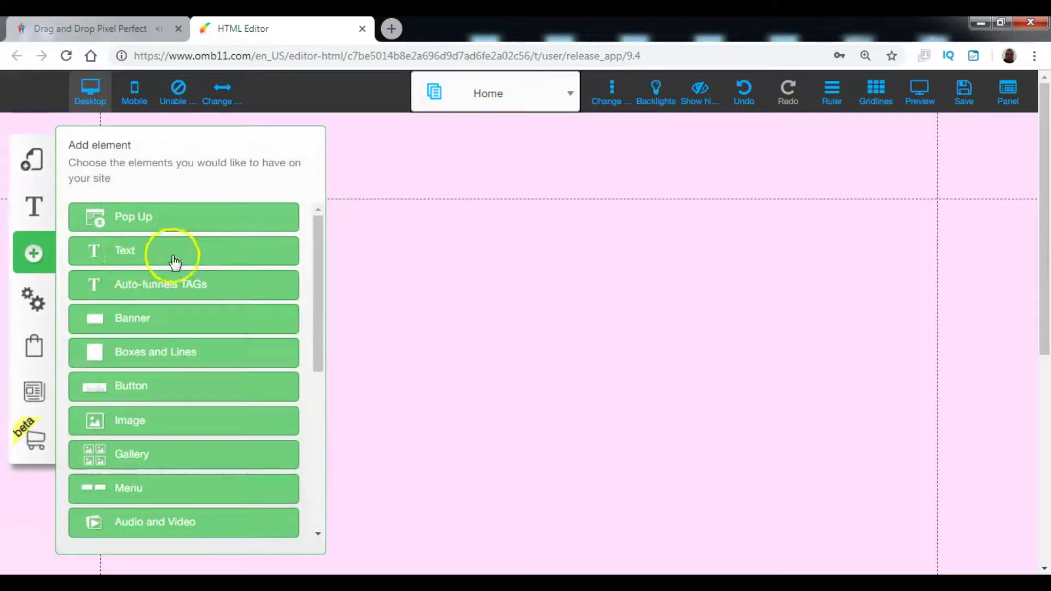
pyautogui.click(172, 250)
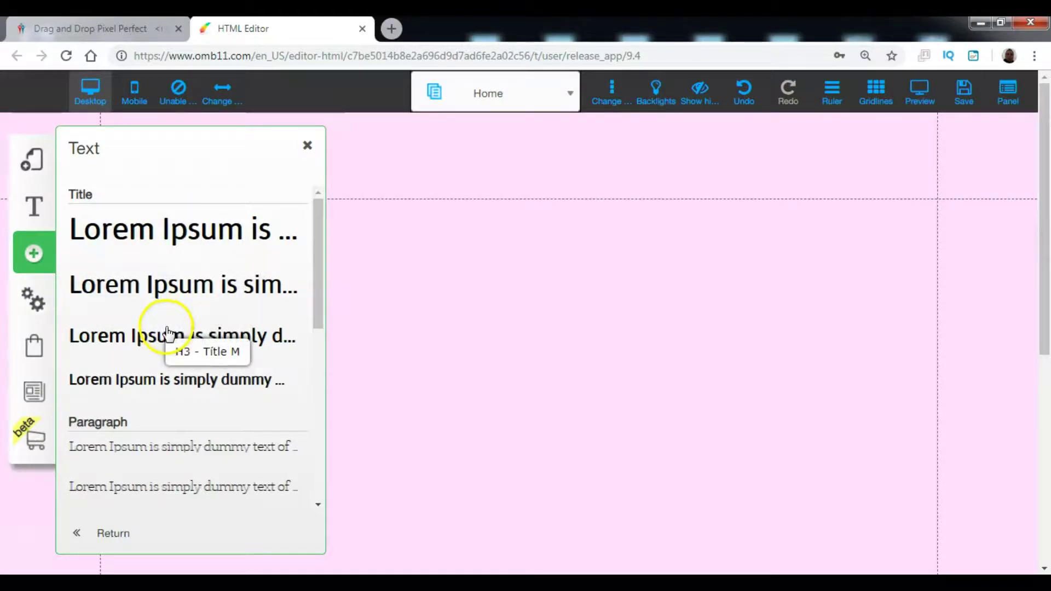
pyautogui.click(181, 381)
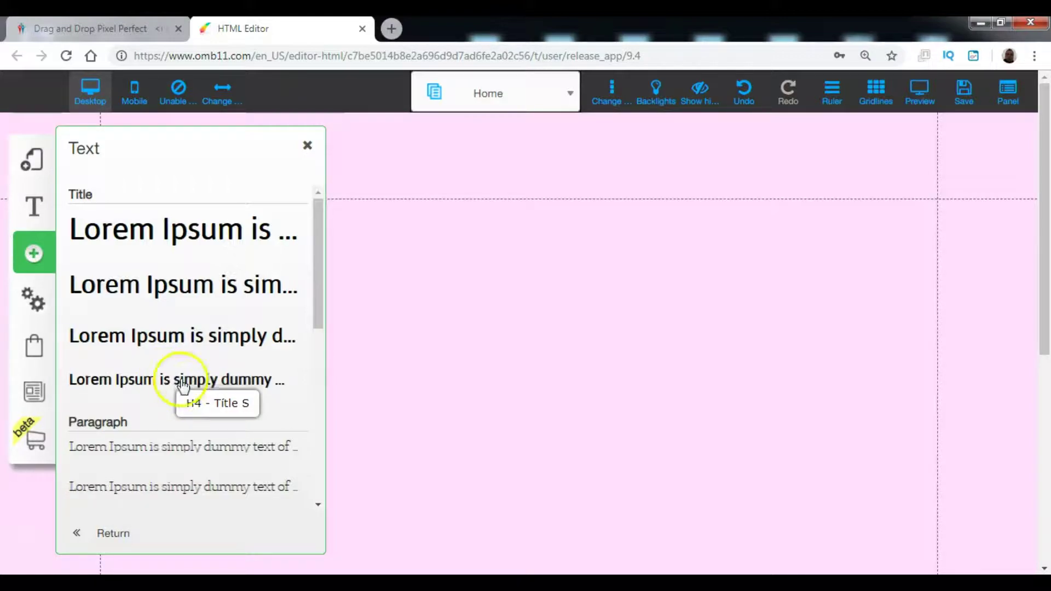
pyautogui.click(38, 208)
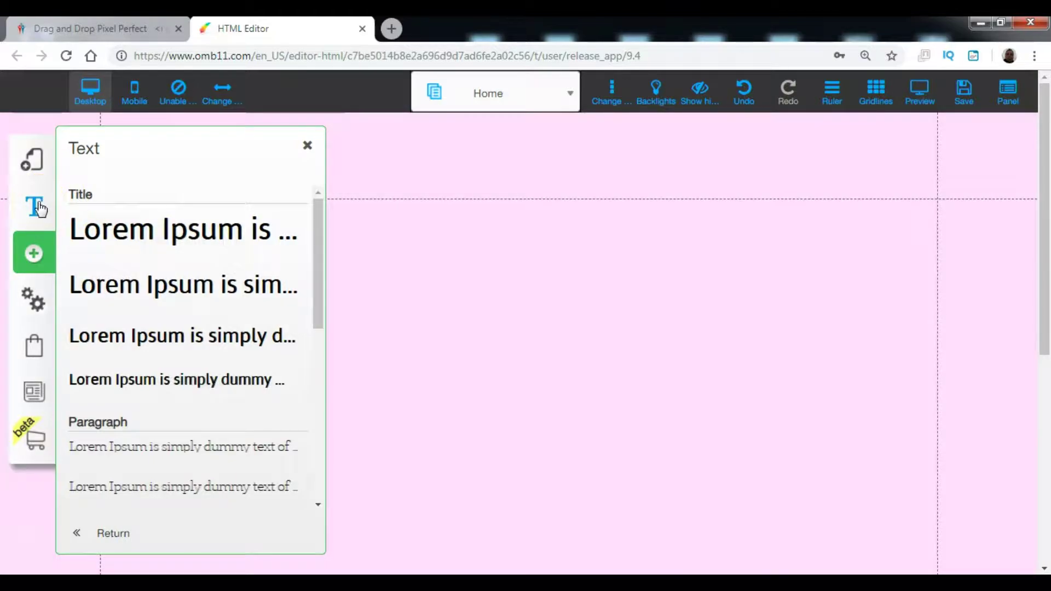
pyautogui.moveTo(205, 251); pyautogui.dragTo(210, 236)
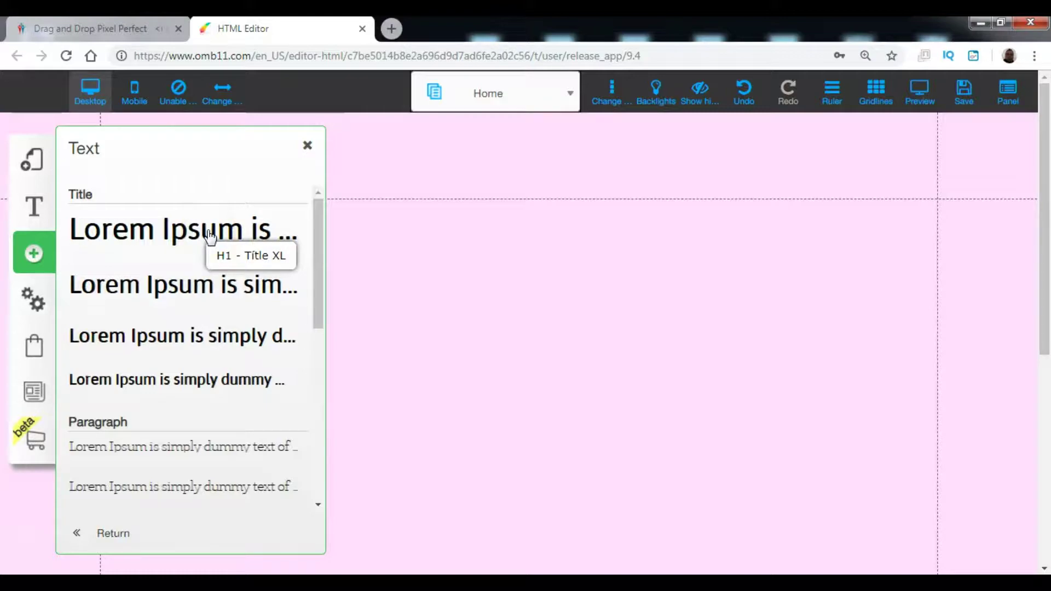
pyautogui.click(210, 236)
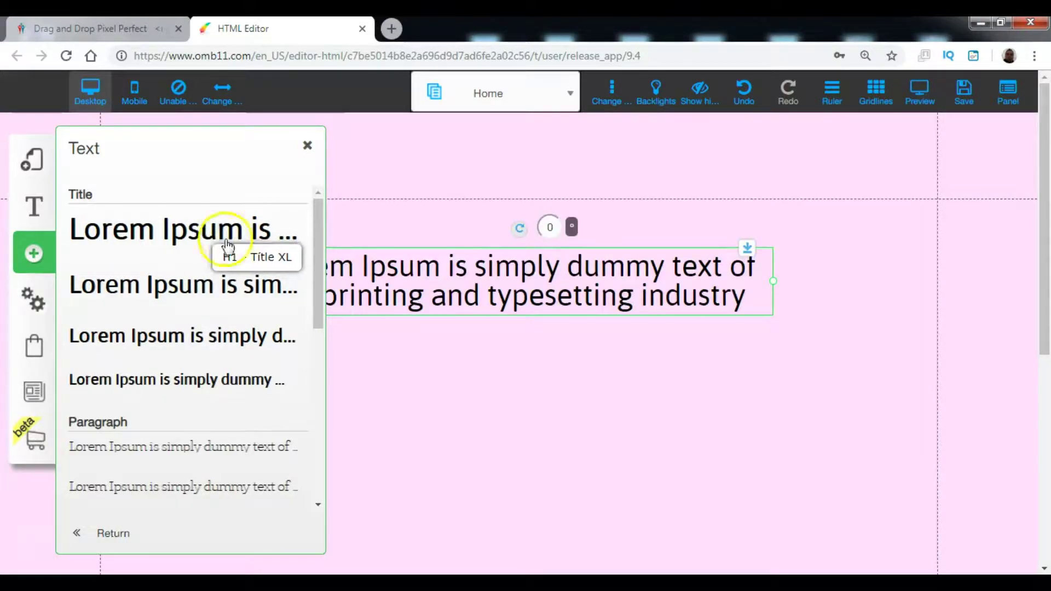
pyautogui.click(619, 436)
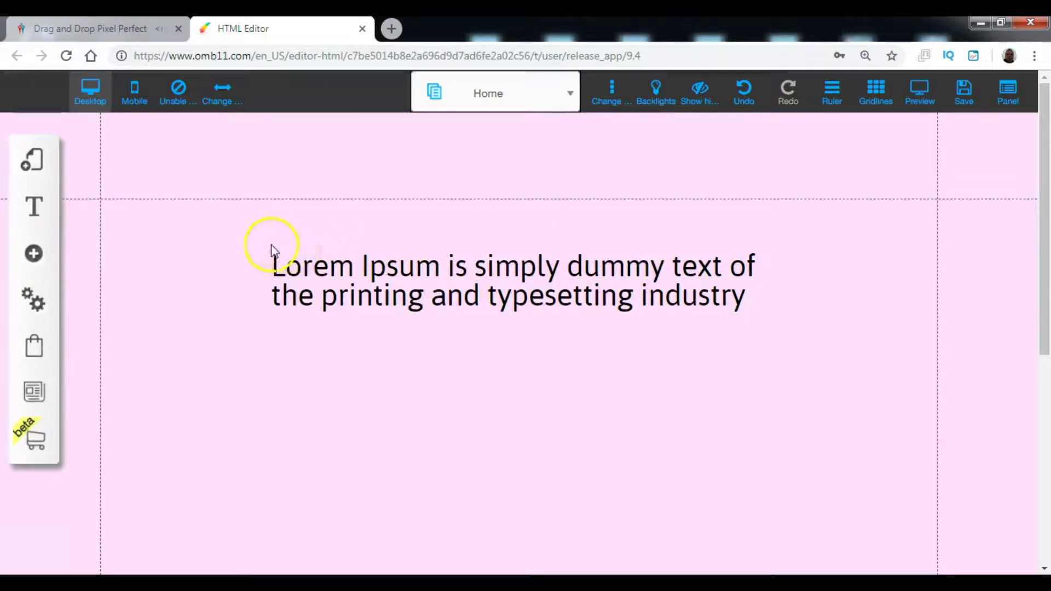
# Move the title text up just below the header line and widen it to nearly reach both vertical page guides
pyautogui.moveTo(694, 297); pyautogui.dragTo(681, 262)
pyautogui.click(731, 272)
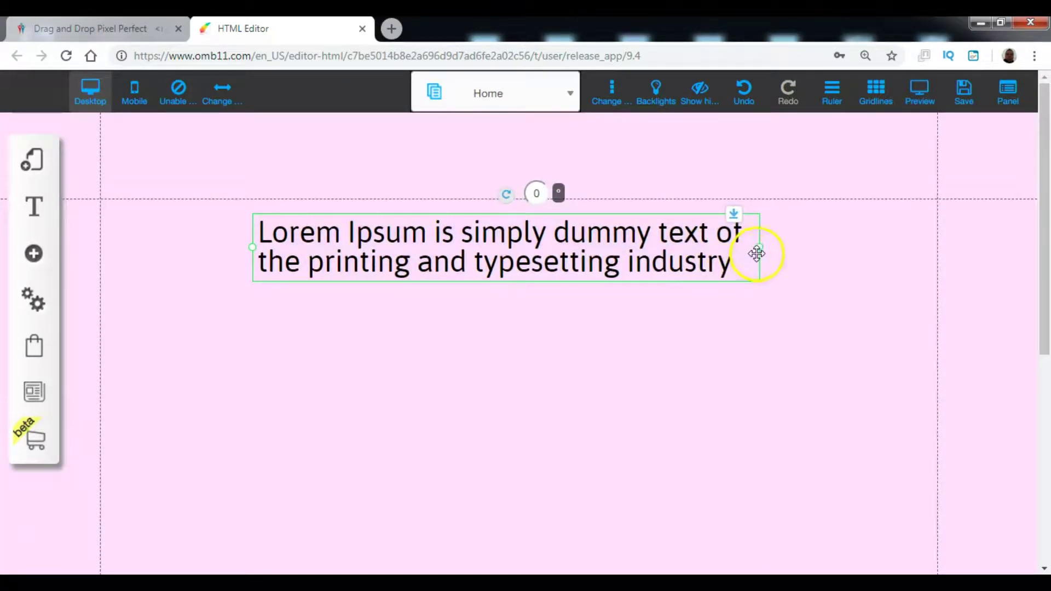
pyautogui.moveTo(758, 250); pyautogui.dragTo(911, 248)
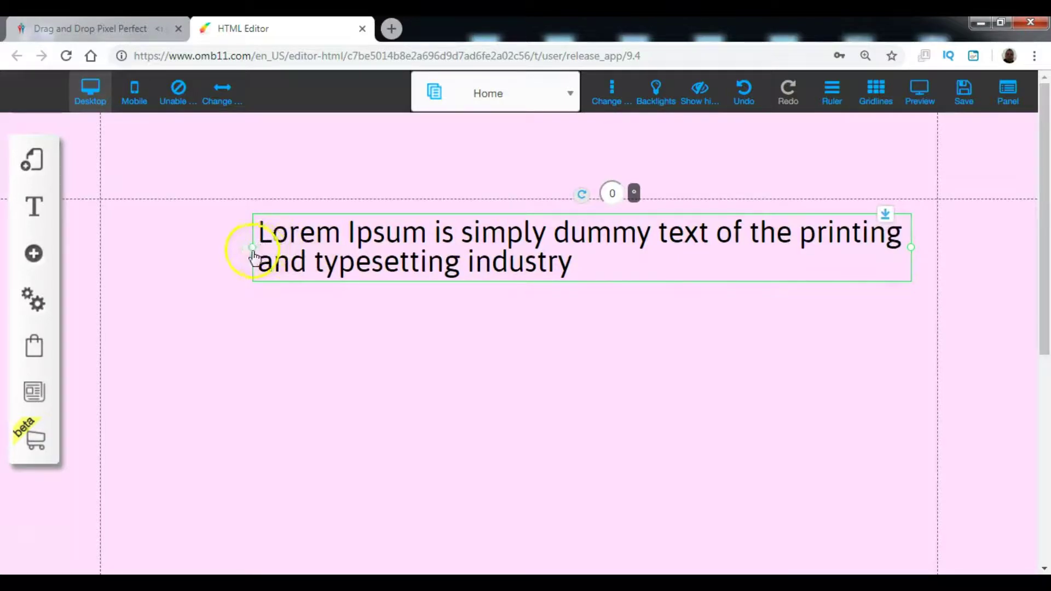
pyautogui.moveTo(253, 248); pyautogui.dragTo(118, 249)
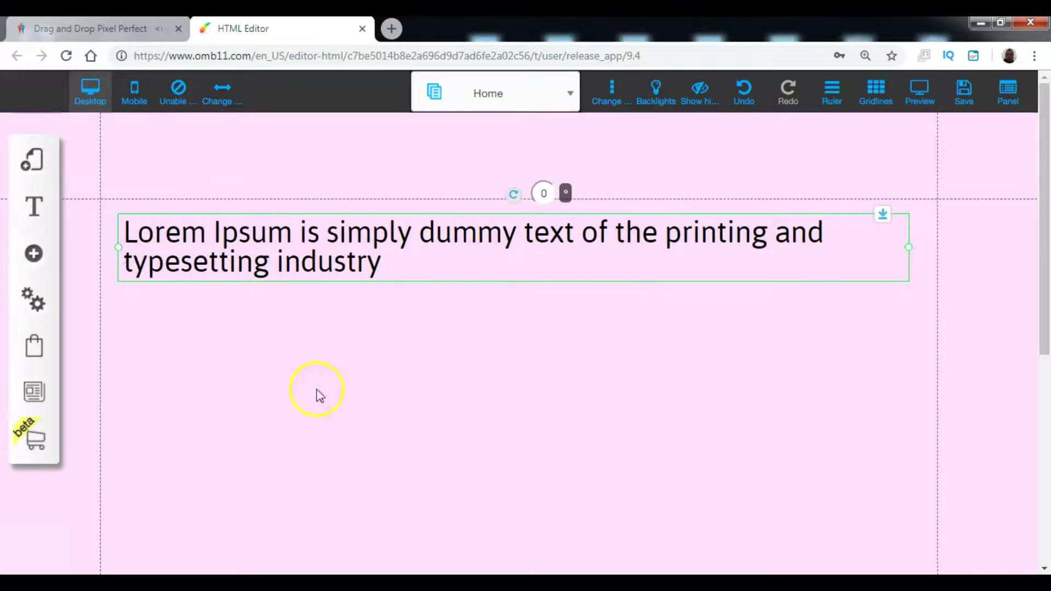
# Replace the placeholder text of the H1 title with "Recettes de cuisine", keeping the text editor clear of the title
pyautogui.doubleClick(417, 269)
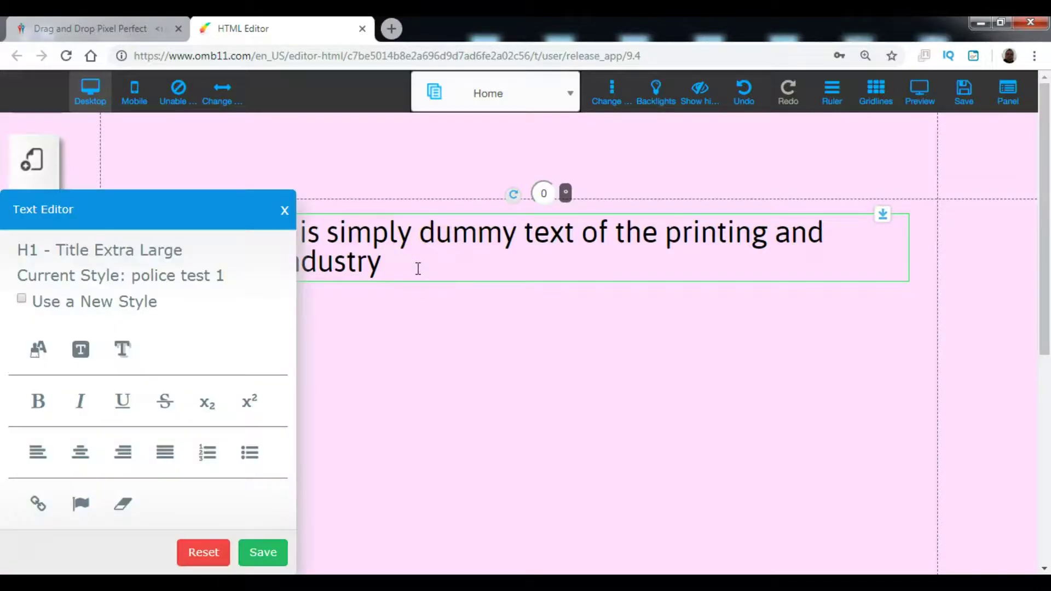
pyautogui.moveTo(237, 220); pyautogui.dragTo(894, 214)
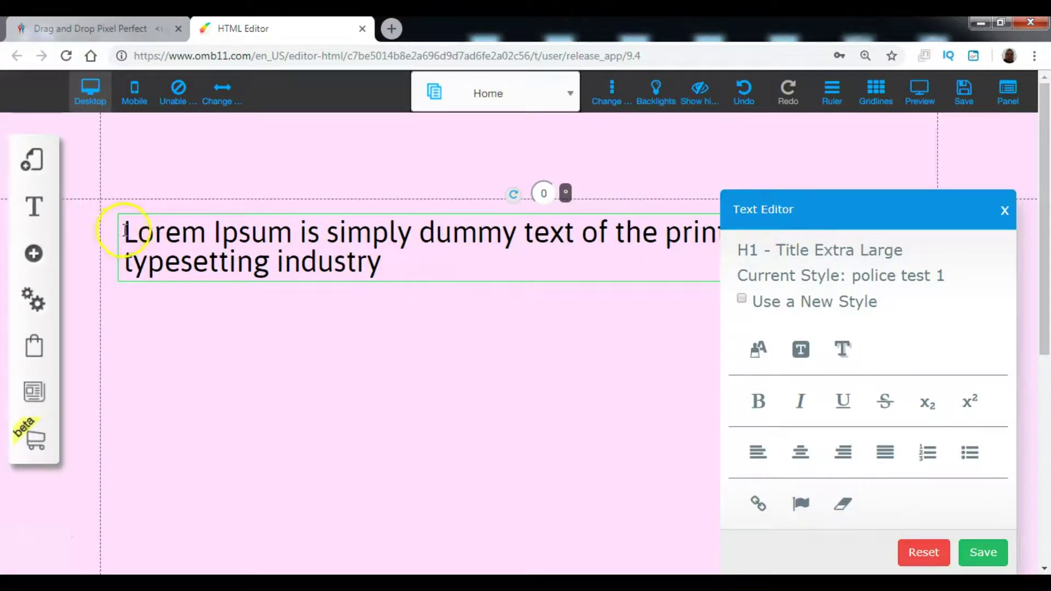
pyautogui.moveTo(390, 264); pyautogui.dragTo(115, 213)
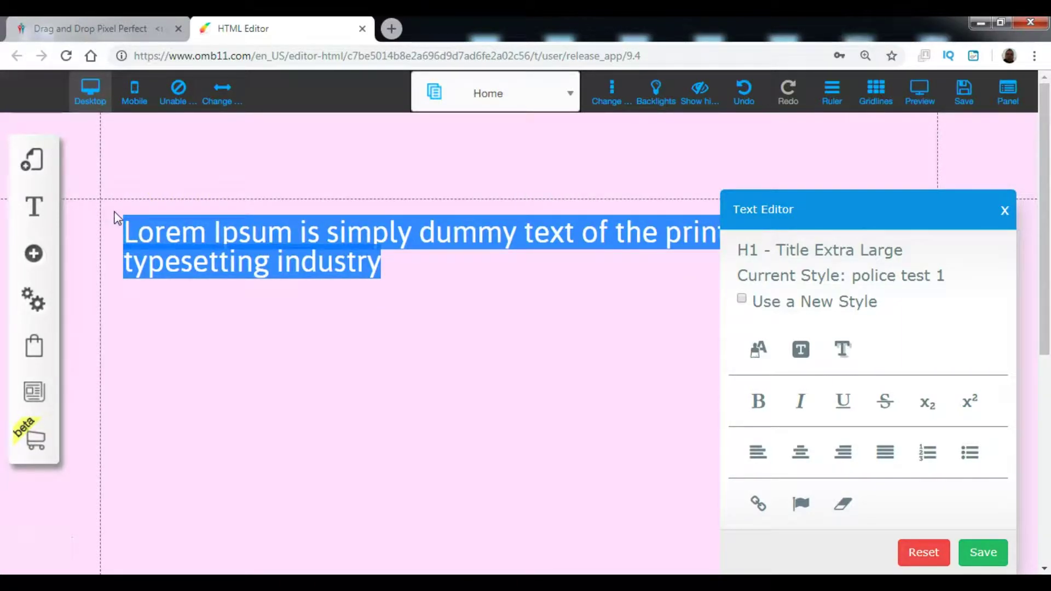
pyautogui.press('BackSpace')
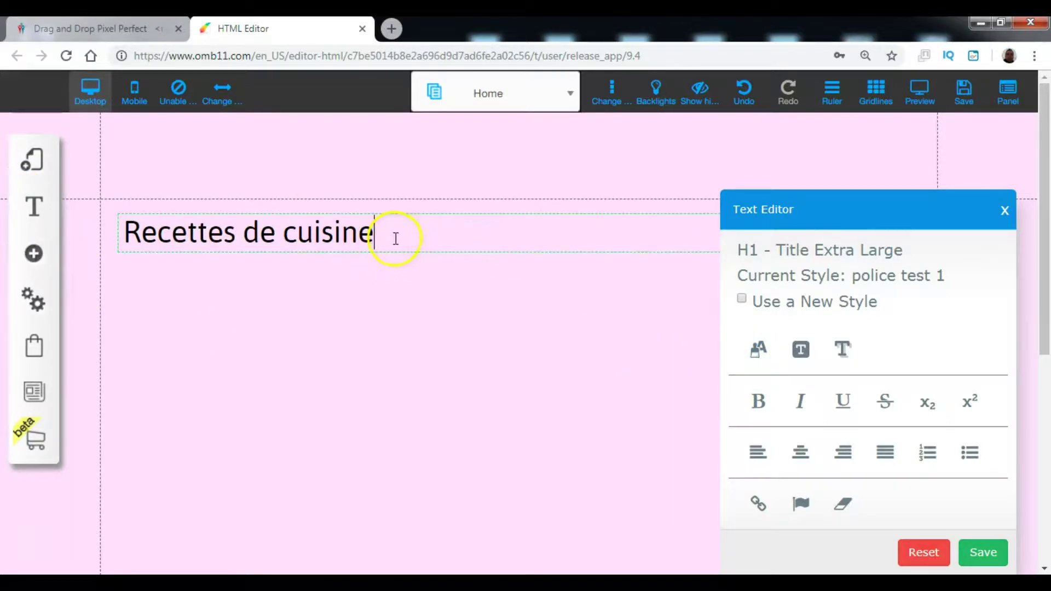
# Change the font color of the whole "Recettes de cuisine" title to bright green
pyautogui.moveTo(394, 237); pyautogui.dragTo(113, 227)
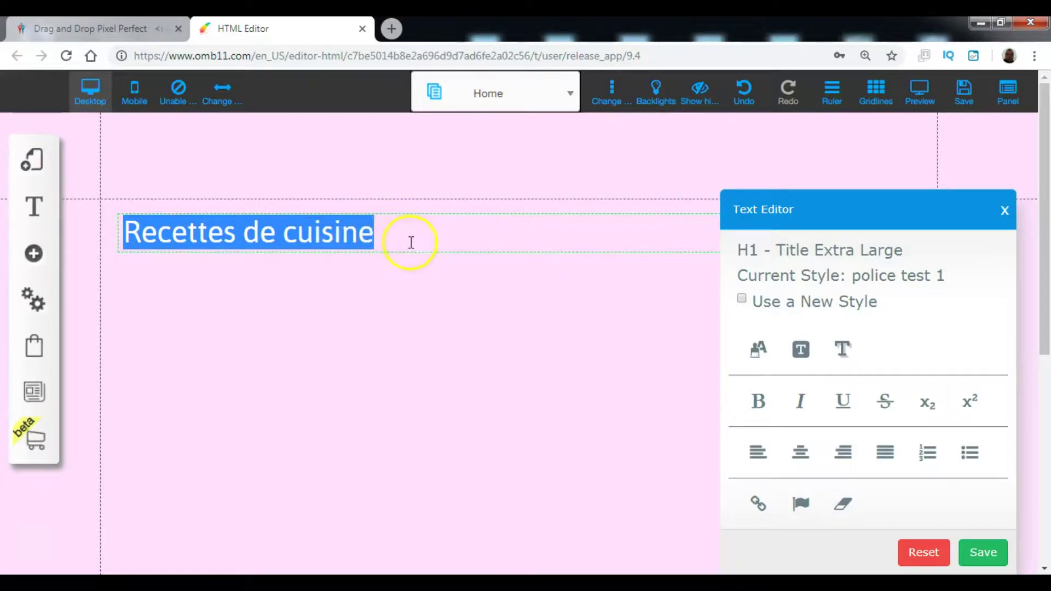
pyautogui.click(758, 350)
pyautogui.click(642, 215)
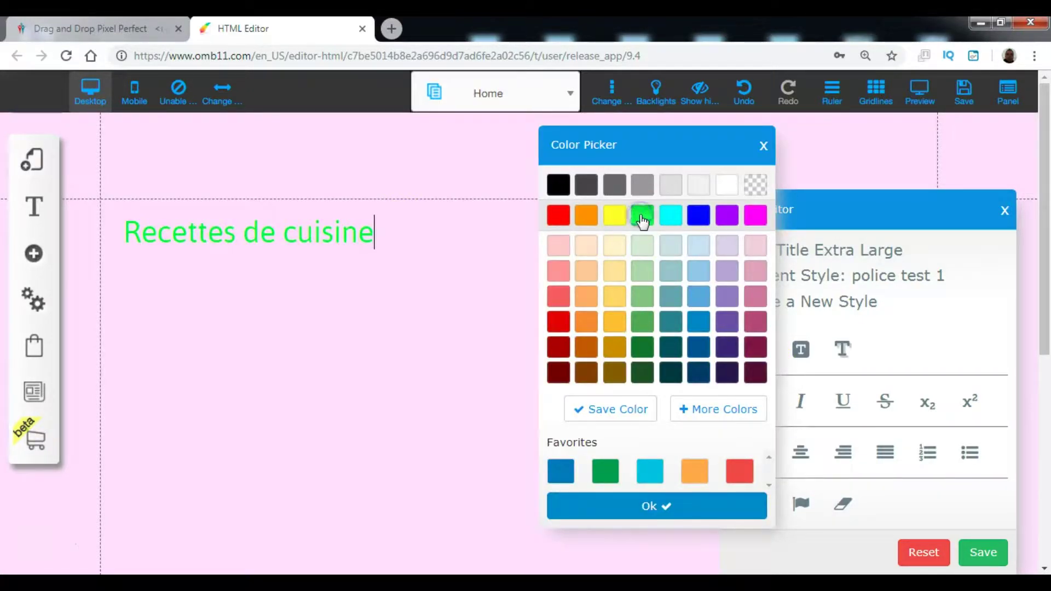
pyautogui.click(711, 506)
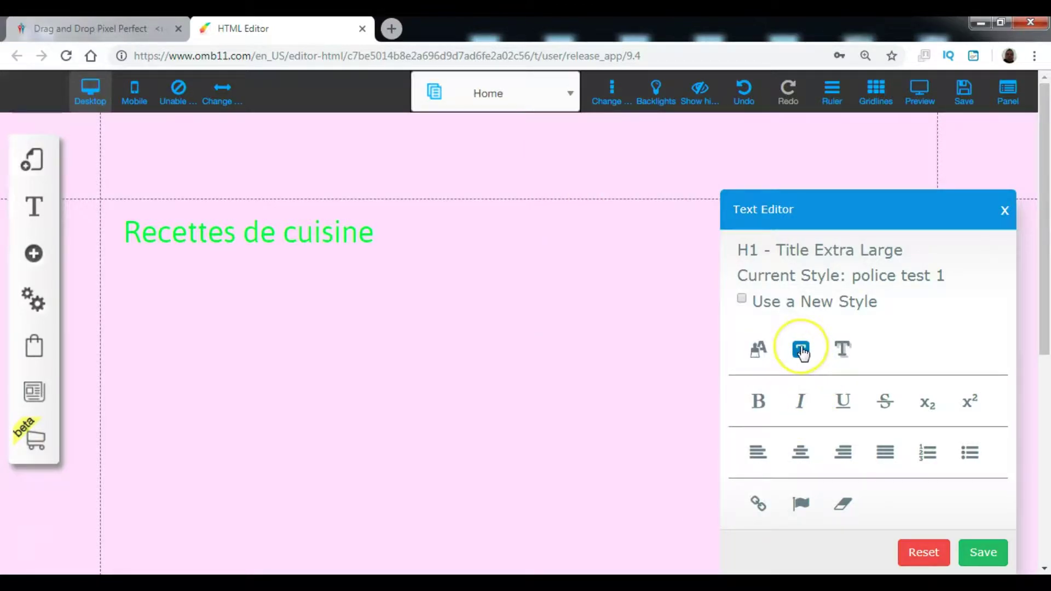
pyautogui.click(801, 351)
pyautogui.click(844, 353)
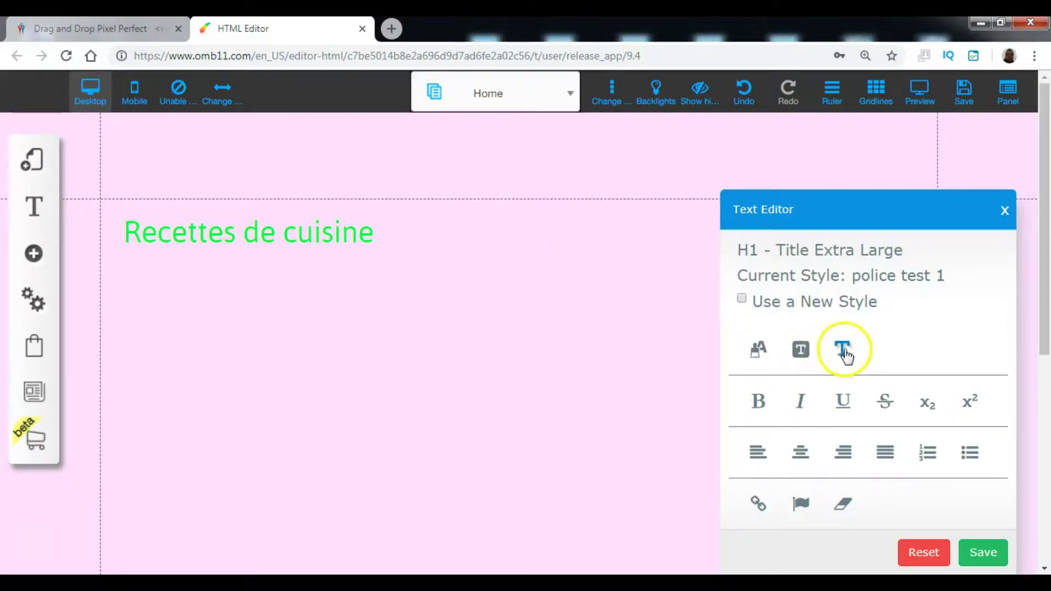
pyautogui.click(759, 412)
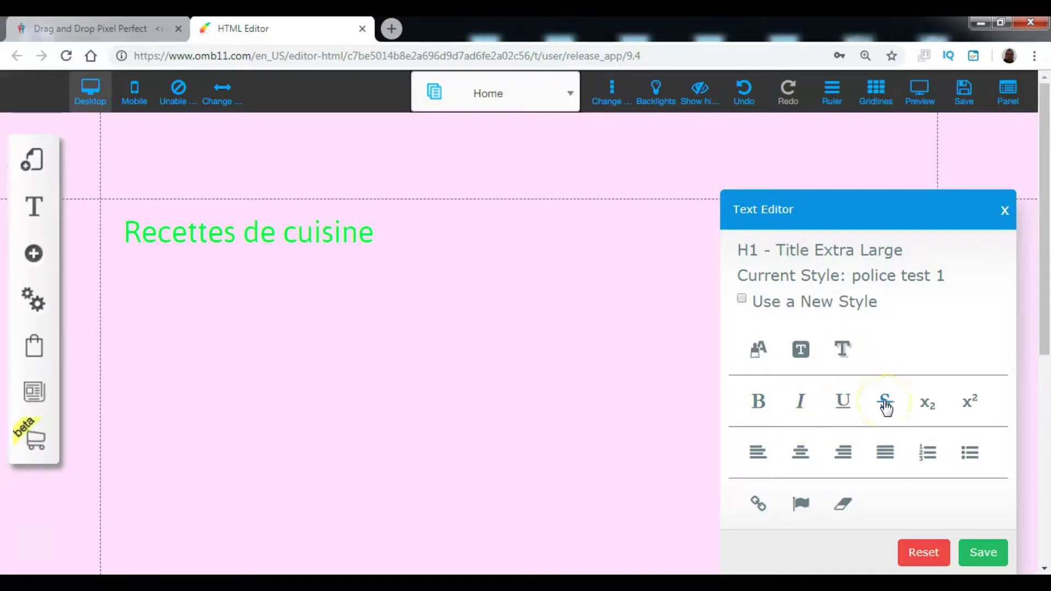
pyautogui.click(928, 413)
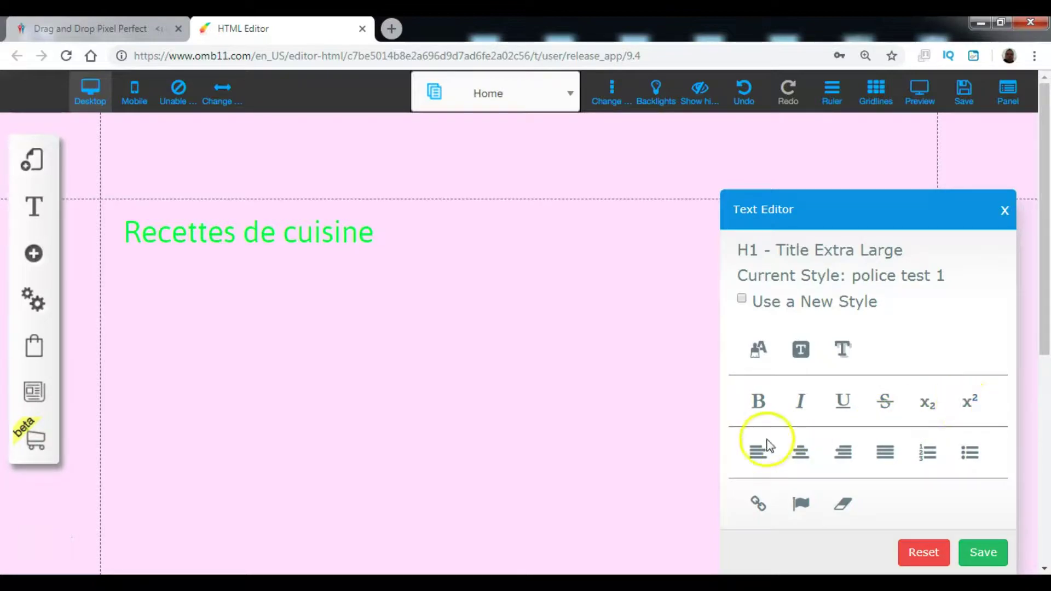
# Try center, right and left alignment on the "Recettes de cuisine" title
pyautogui.click(803, 463)
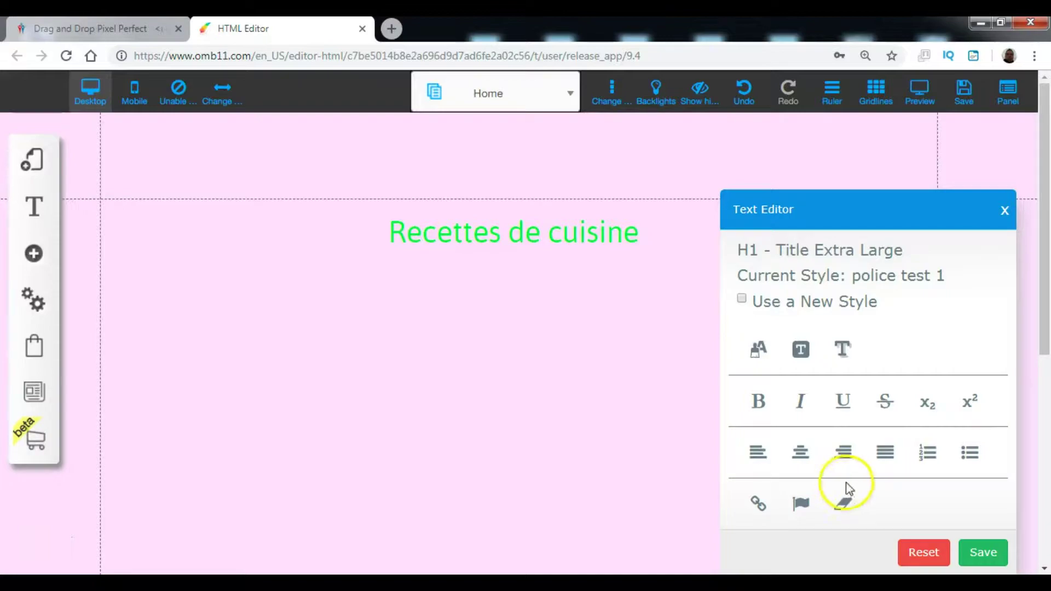
pyautogui.click(843, 459)
pyautogui.click(758, 453)
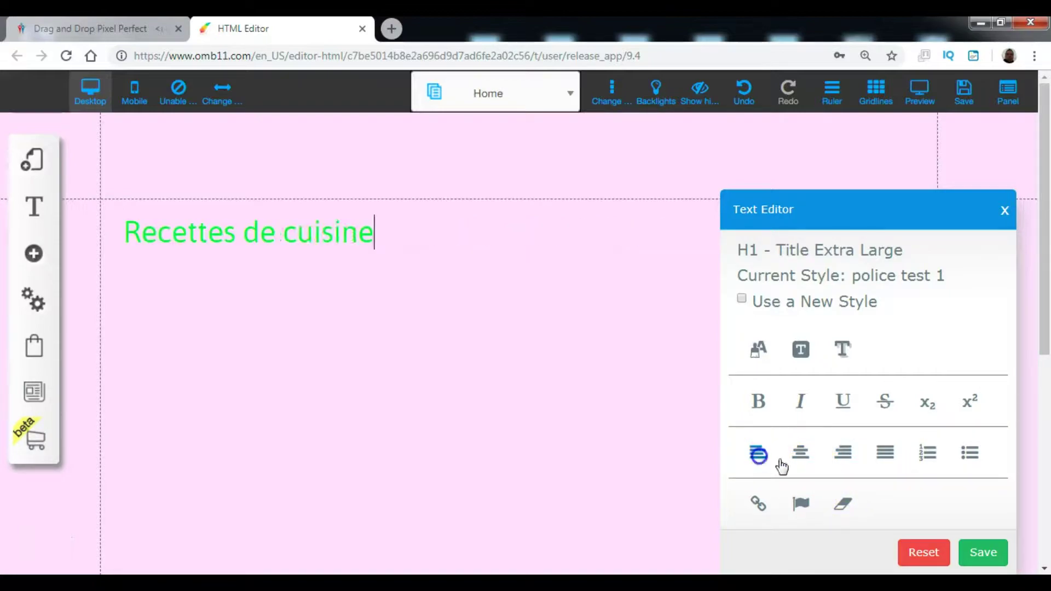
pyautogui.click(884, 454)
pyautogui.click(927, 456)
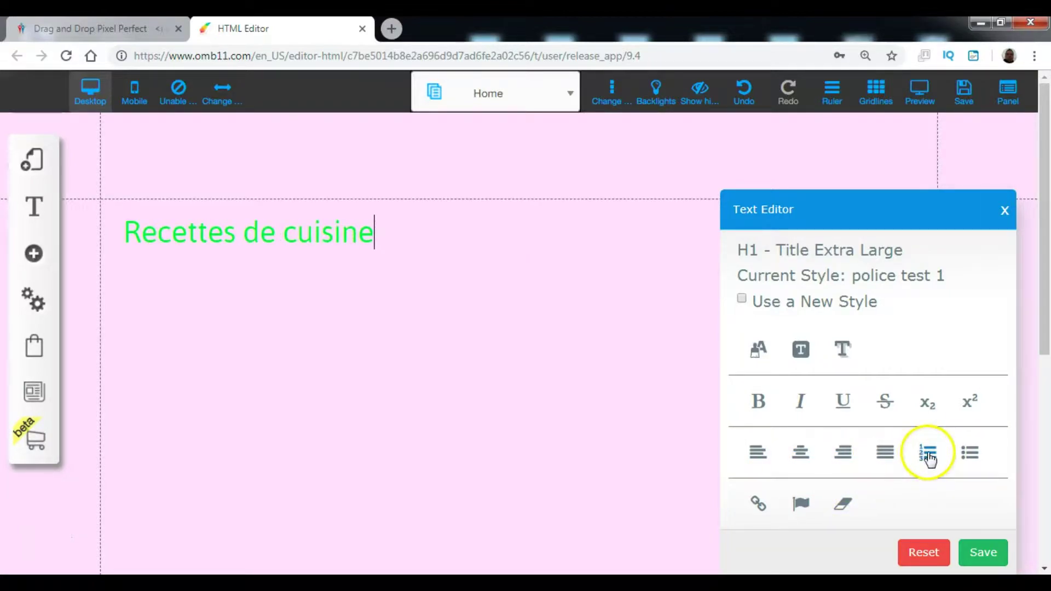
pyautogui.click(968, 455)
pyautogui.click(756, 511)
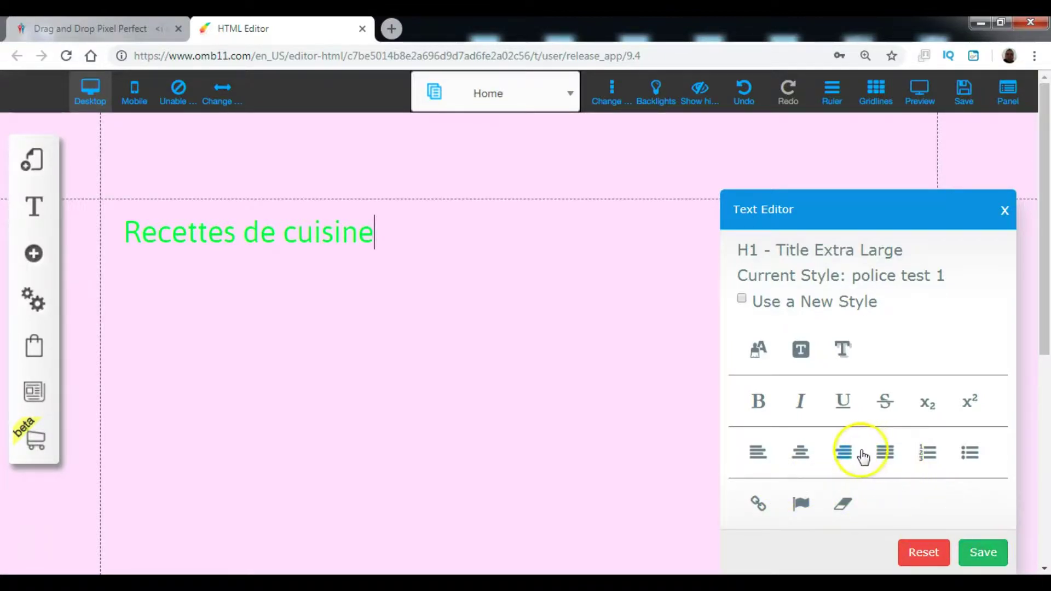
# Center the "Recettes de cuisine" text within its box and save the text edits
pyautogui.click(800, 452)
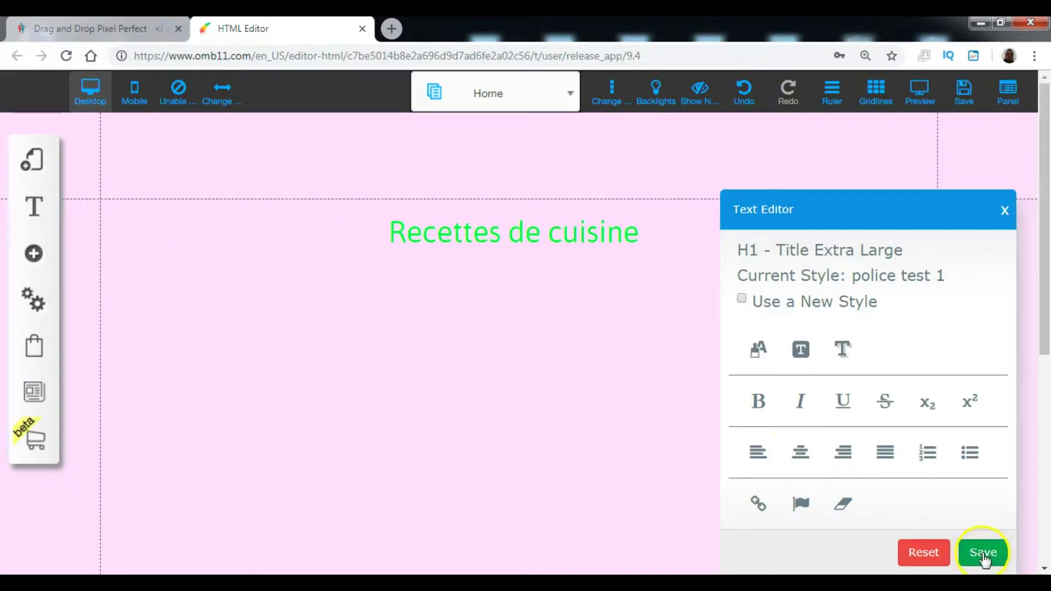
pyautogui.click(982, 552)
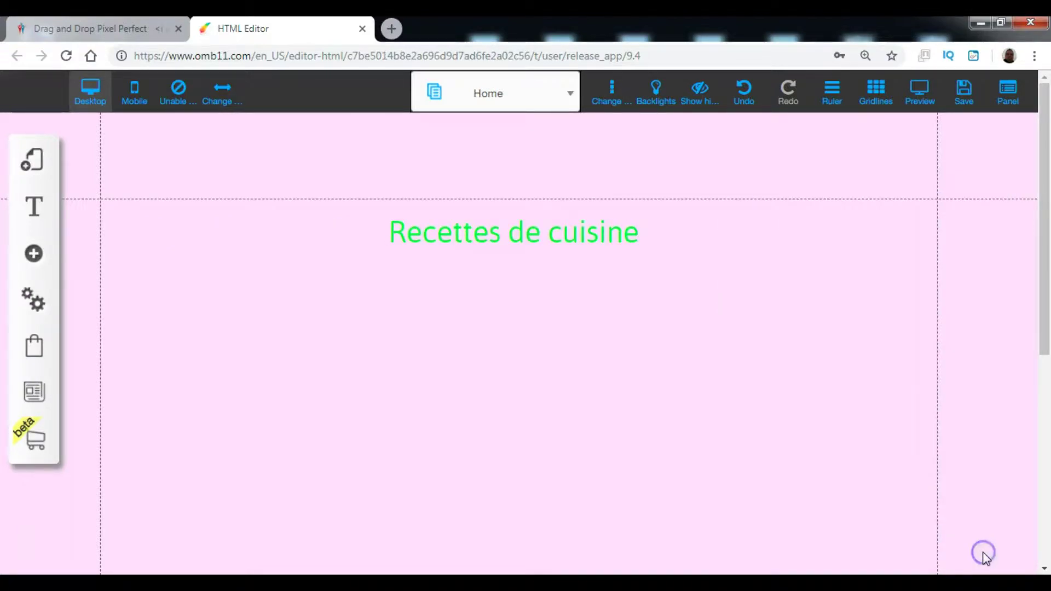
pyautogui.click(489, 364)
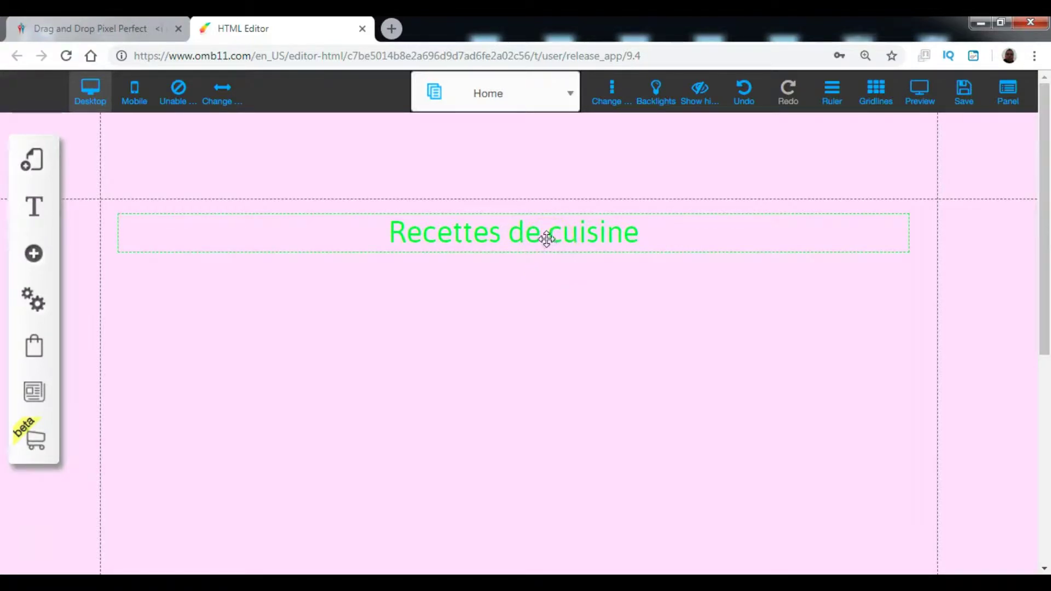
# Move the title further below the header line and narrow its box to about 346 wide, close around the text
pyautogui.click(339, 234)
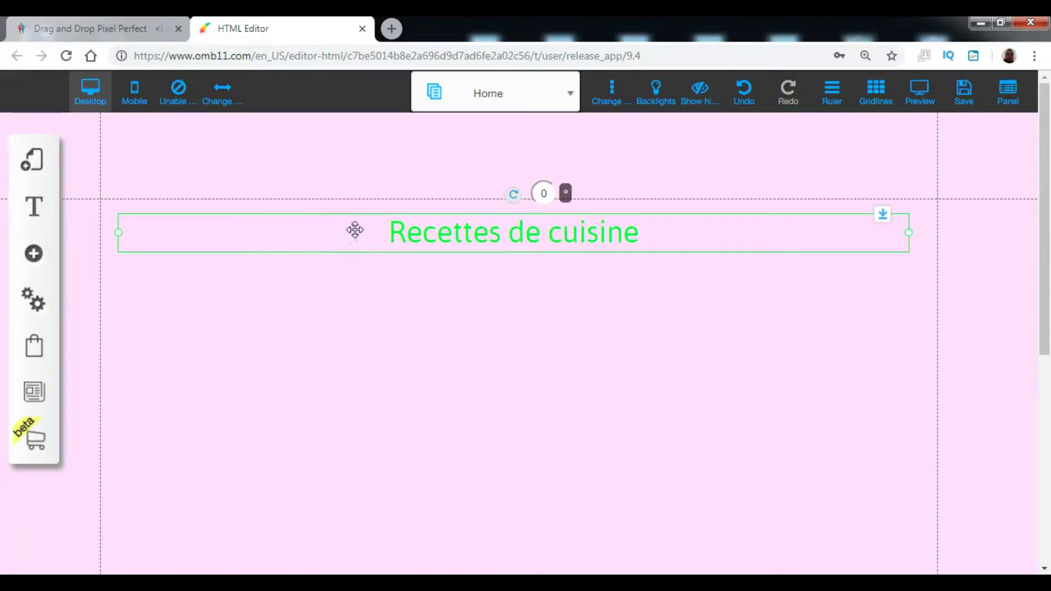
pyautogui.moveTo(352, 233); pyautogui.dragTo(350, 288)
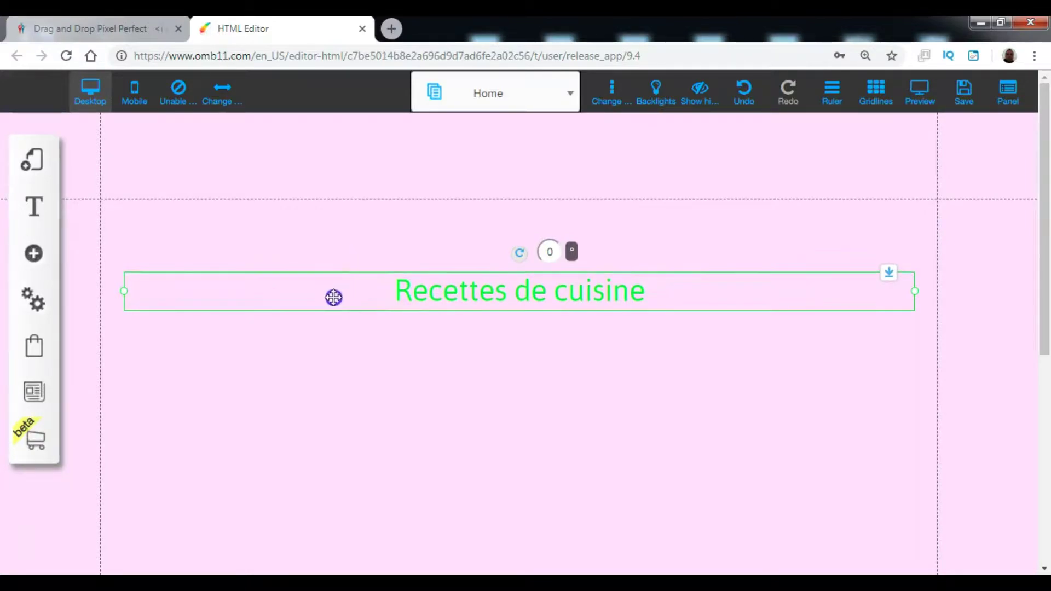
pyautogui.moveTo(333, 296)
pyautogui.mouseDown()
pyautogui.moveTo(405, 322)
pyautogui.moveTo(371, 354)
pyautogui.moveTo(291, 325)
pyautogui.moveTo(297, 303)
pyautogui.moveTo(329, 305)
pyautogui.mouseUp()
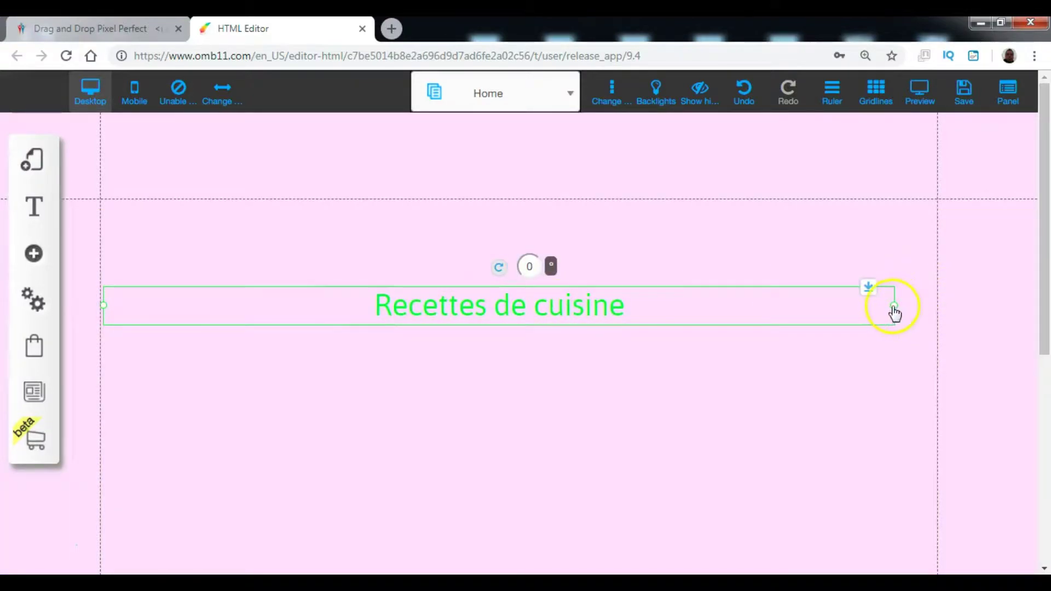
pyautogui.moveTo(894, 307); pyautogui.dragTo(602, 316)
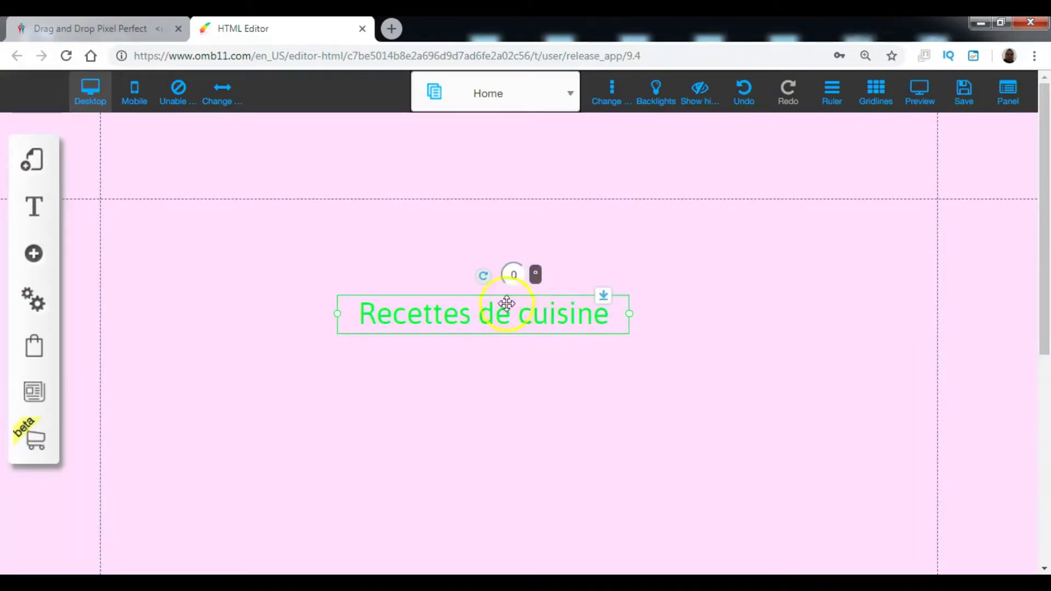
# Try rotating the title to about 108° and set its rotation back to 0°
pyautogui.moveTo(483, 278); pyautogui.dragTo(502, 280)
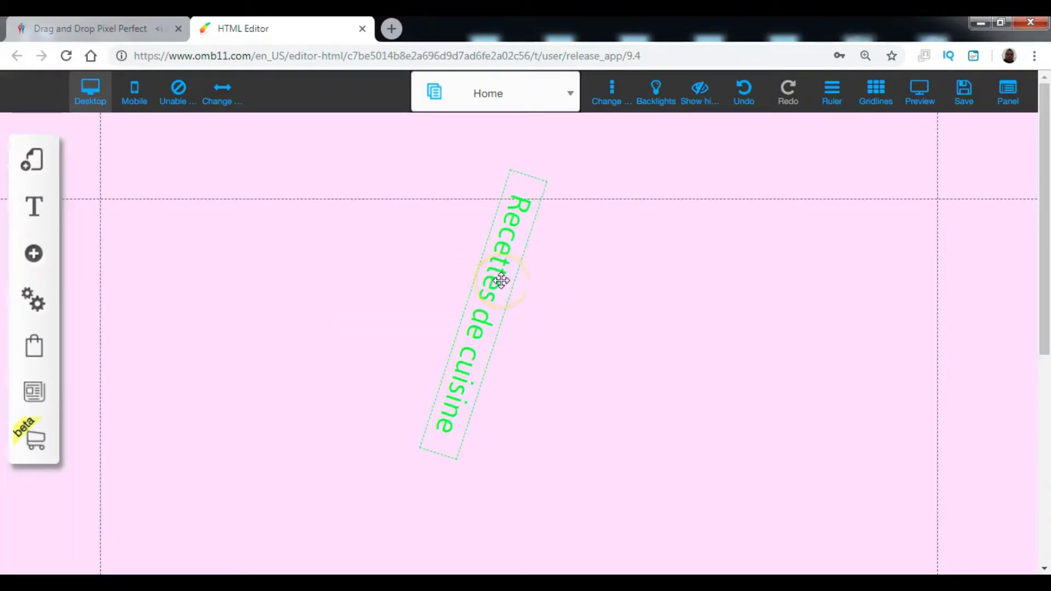
pyautogui.click(494, 297)
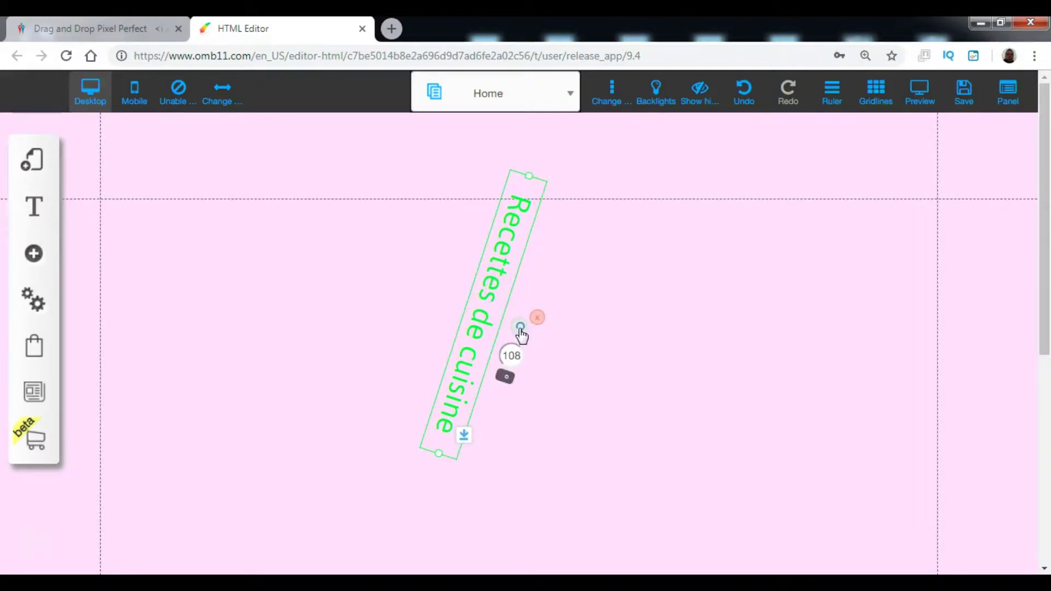
pyautogui.moveTo(523, 334); pyautogui.dragTo(476, 266)
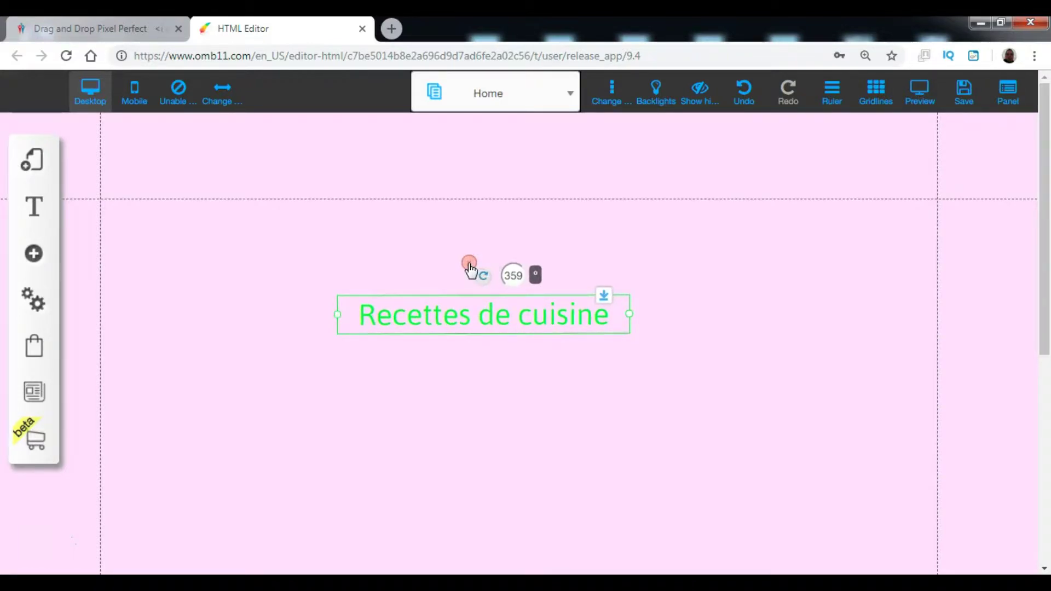
pyautogui.click(469, 266)
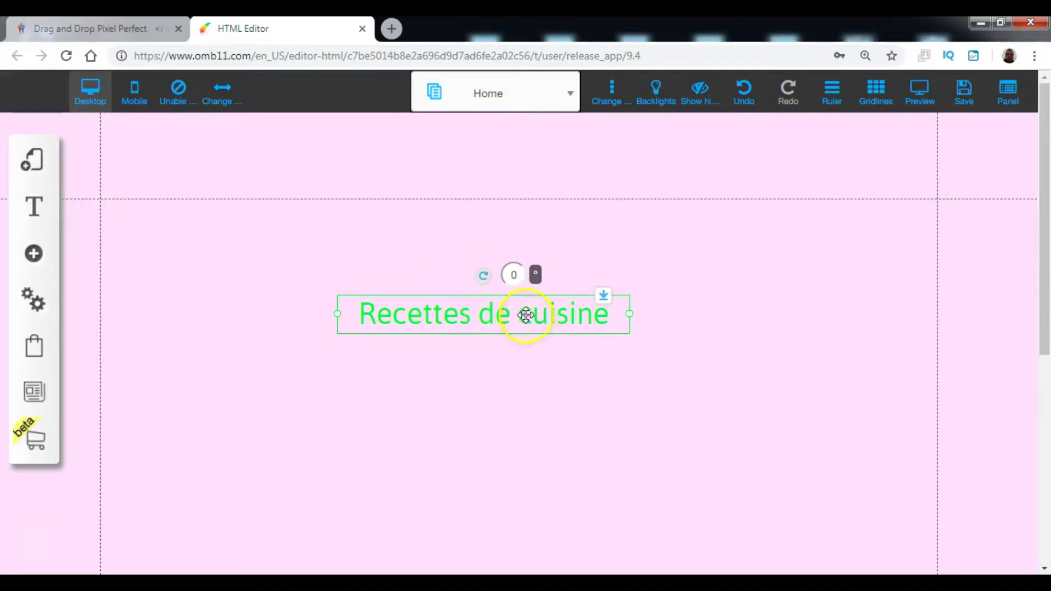
# Reopen the text editor for the title and close it without editing the text
pyautogui.rightClick(410, 314)
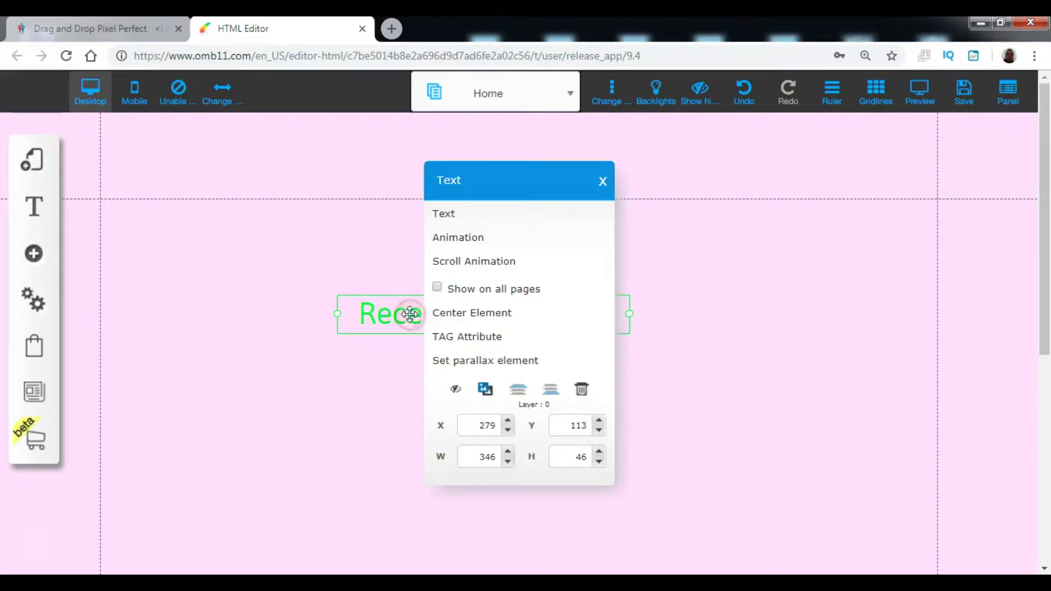
pyautogui.click(477, 216)
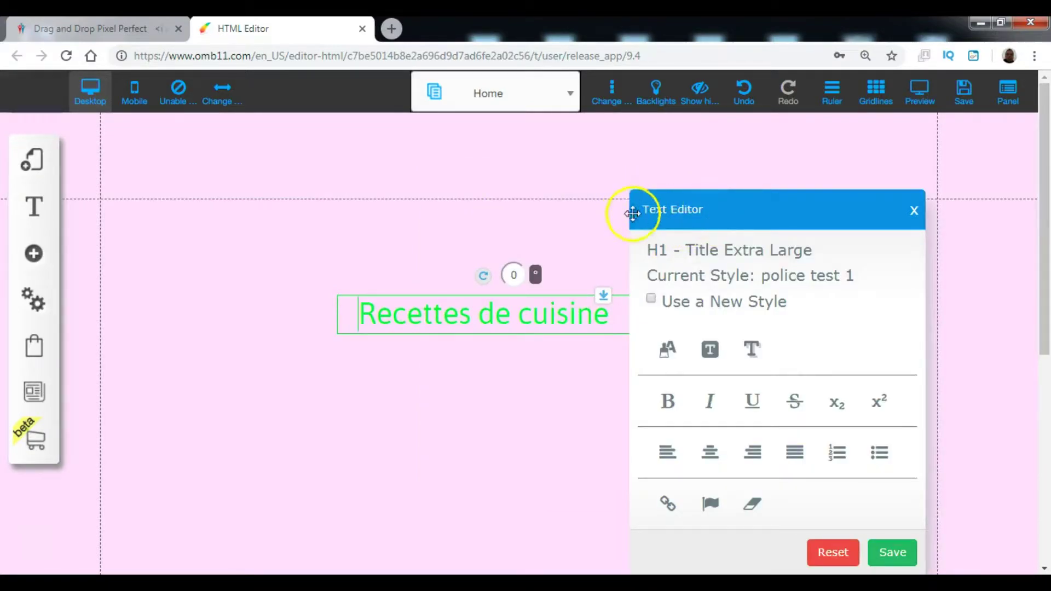
pyautogui.click(893, 553)
# Open the title's animation settings, look through the available effects and choose the tada animation
pyautogui.click(410, 316)
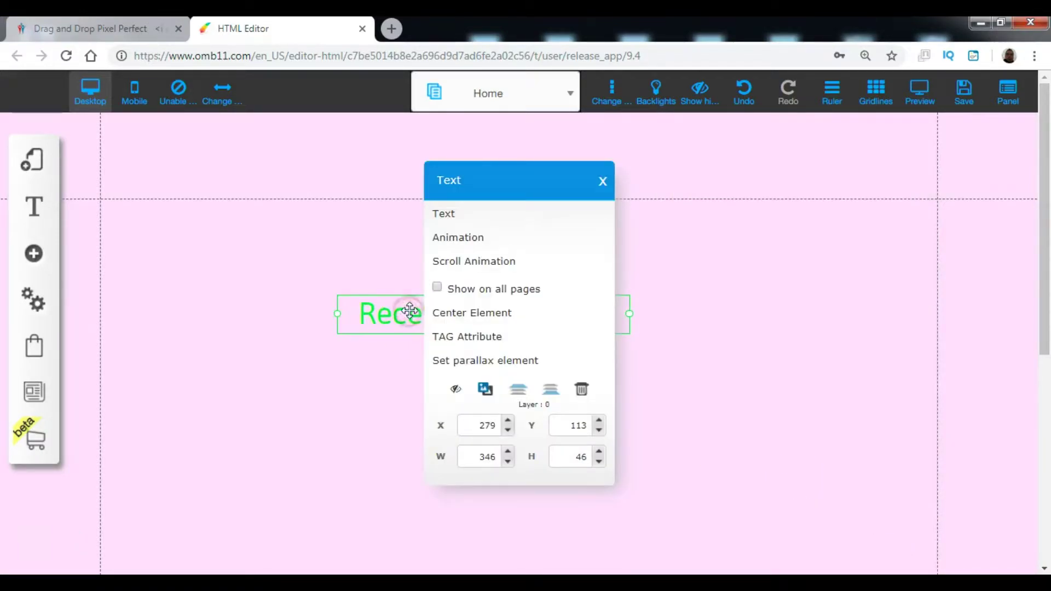
pyautogui.click(481, 247)
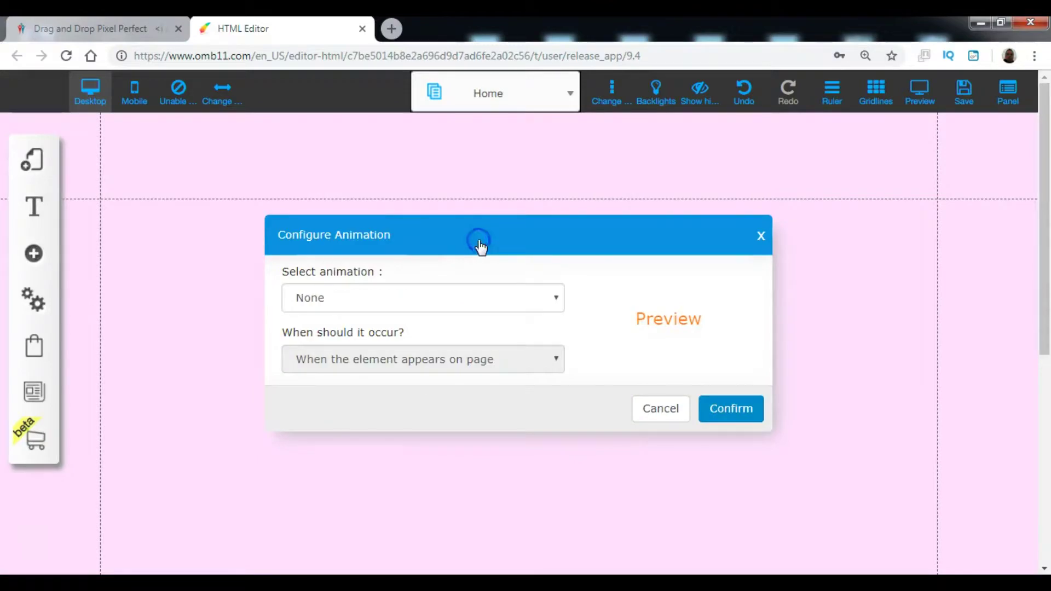
pyautogui.click(549, 298)
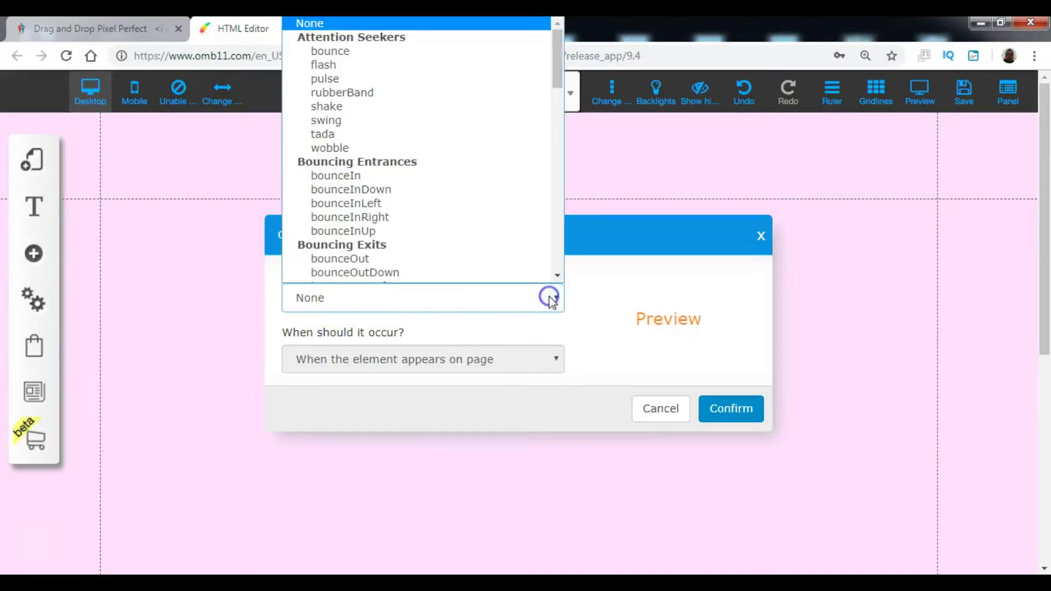
pyautogui.scroll(-15, 492, 227)
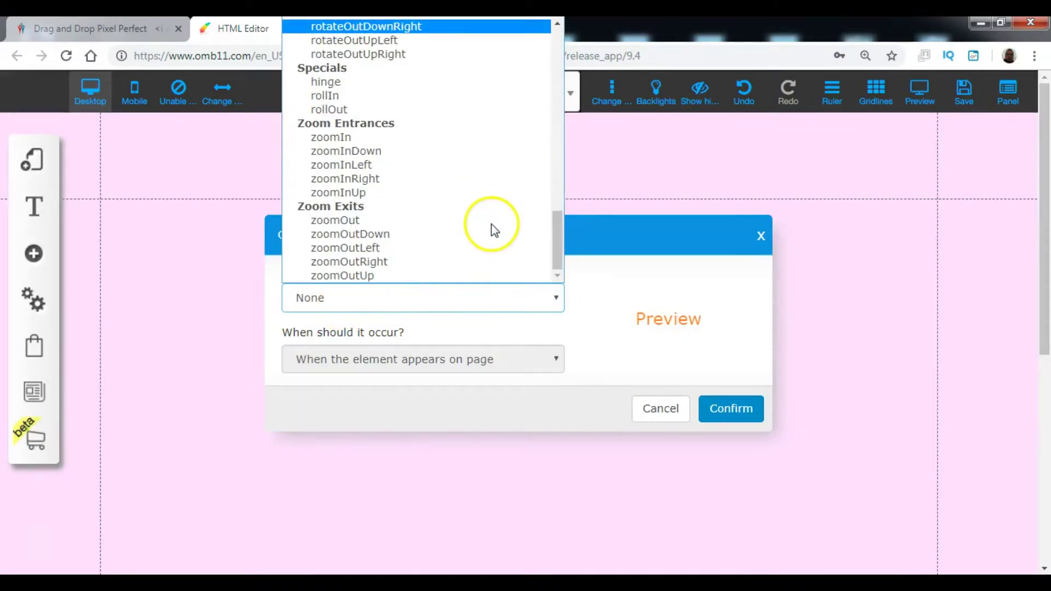
pyautogui.scroll(11, 491, 228)
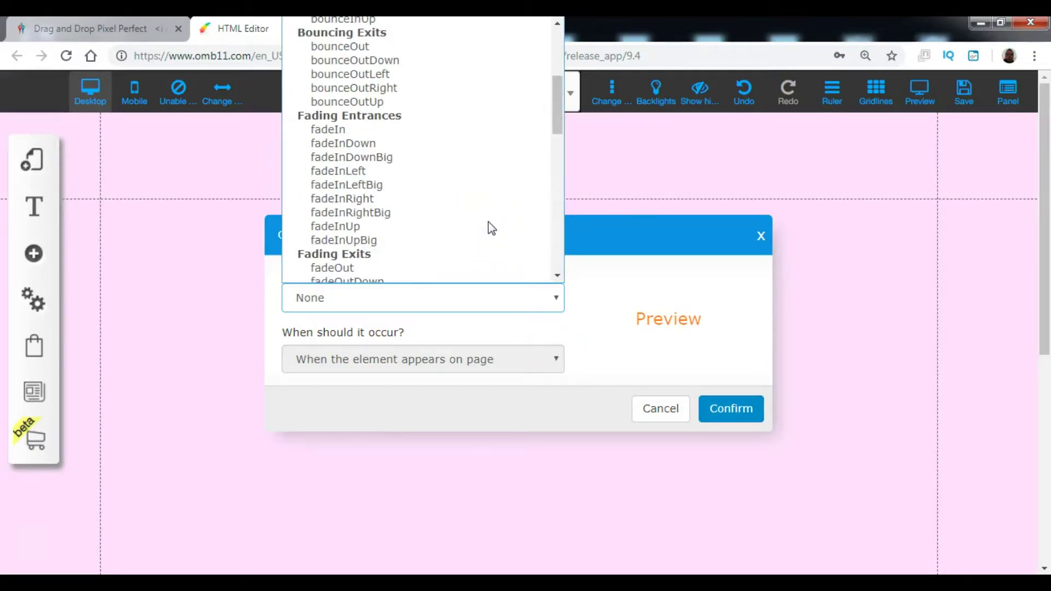
pyautogui.scroll(5, 491, 228)
pyautogui.scroll(-10, 489, 228)
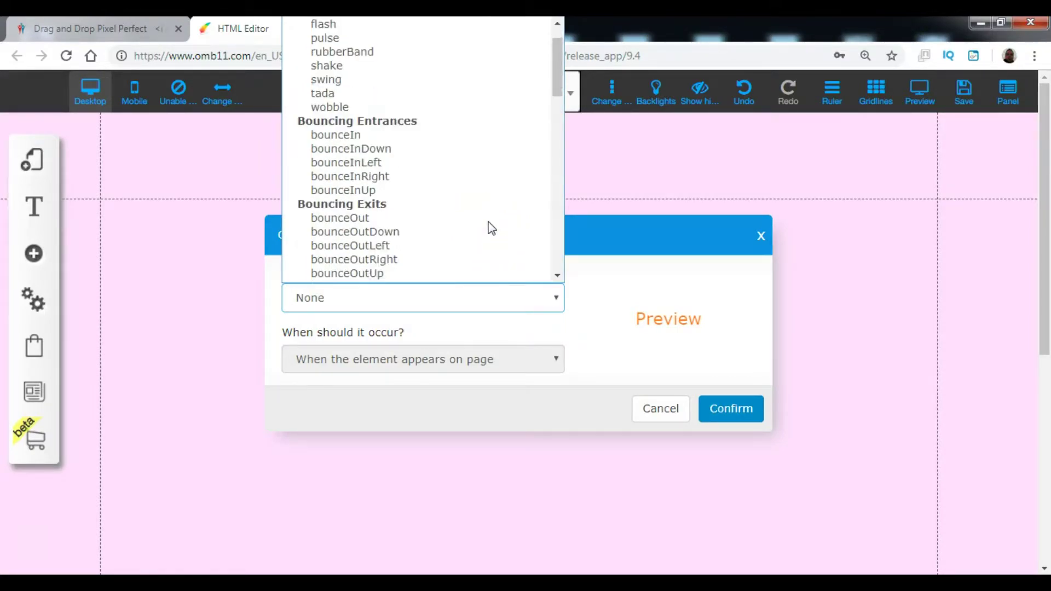
pyautogui.scroll(3, 437, 153)
pyautogui.scroll(10, 438, 164)
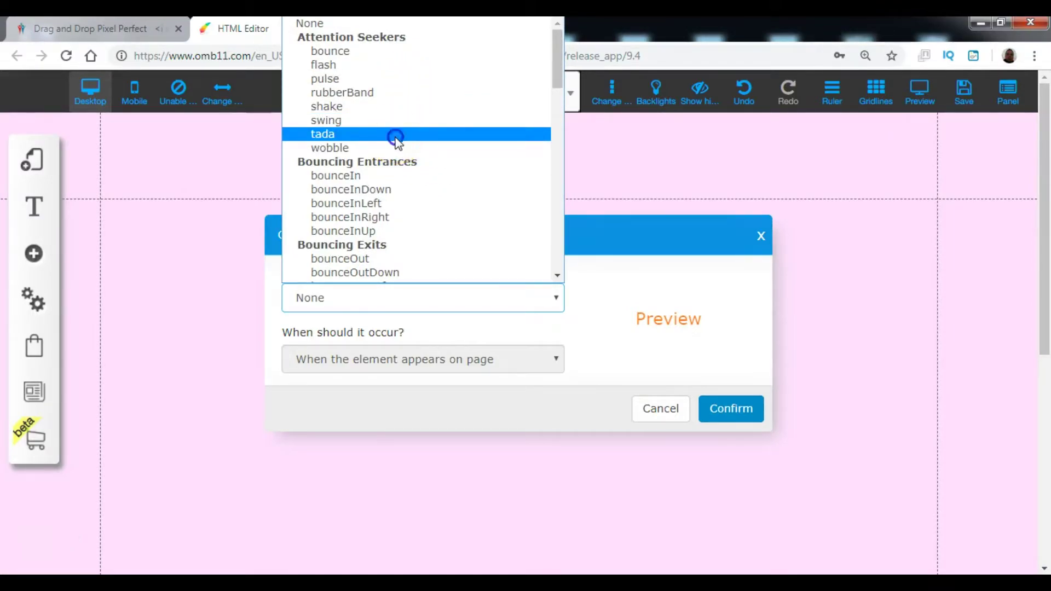
pyautogui.click(395, 139)
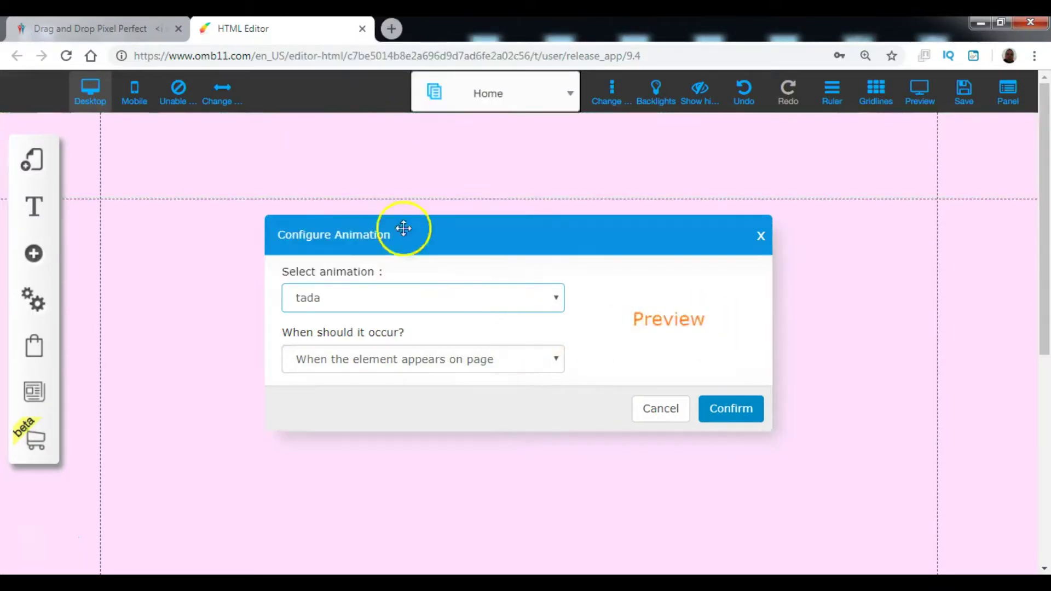
# Set the title's animation to occur when the element is clicked and confirm the configuration
pyautogui.click(551, 365)
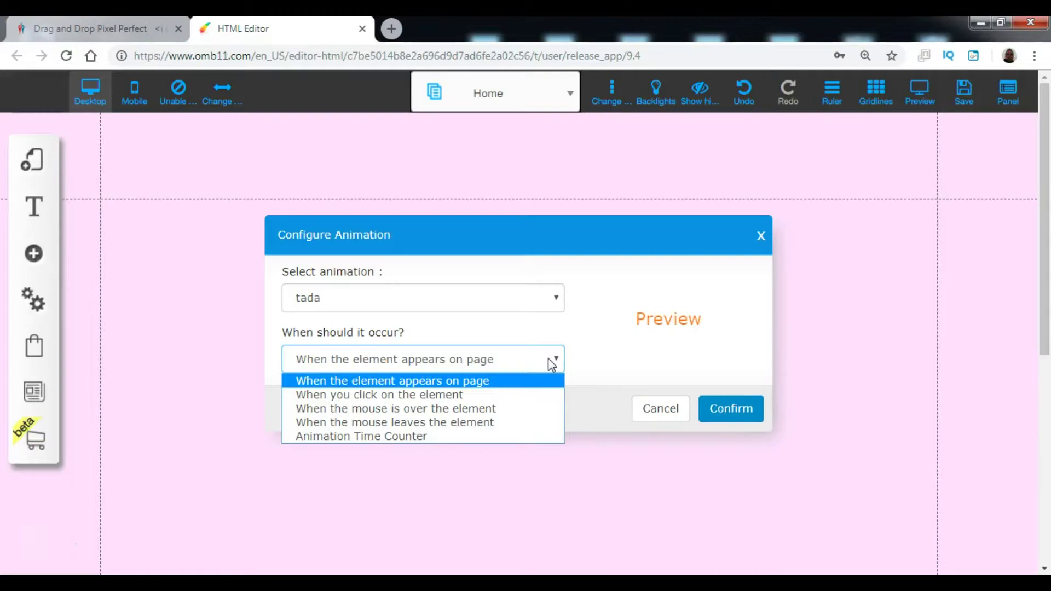
pyautogui.click(448, 395)
pyautogui.click(723, 411)
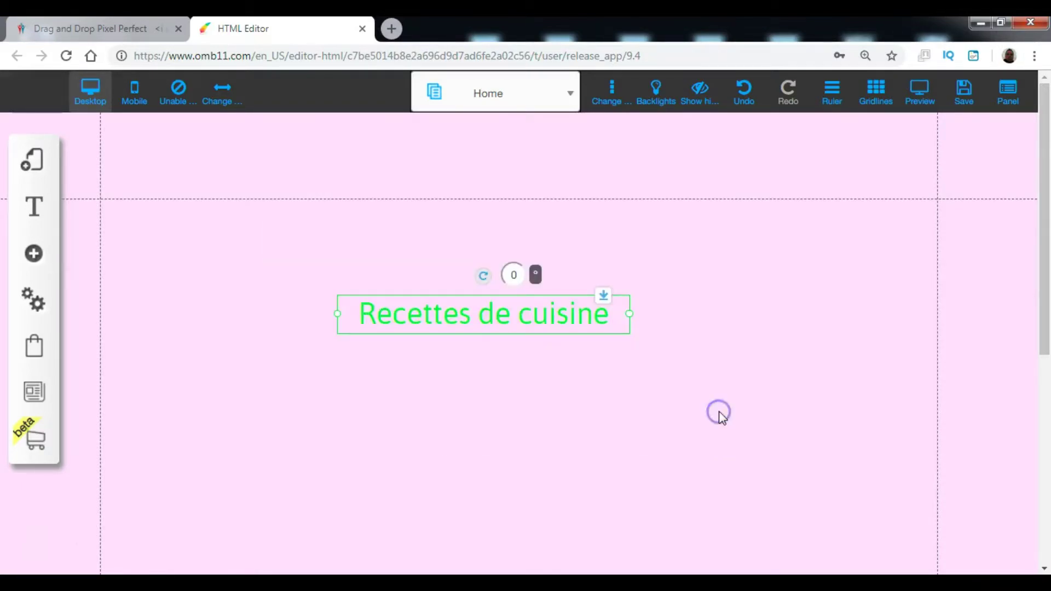
# Save the site changes, including the default layout and Home page, and preview the page before returning to editing
pyautogui.click(959, 94)
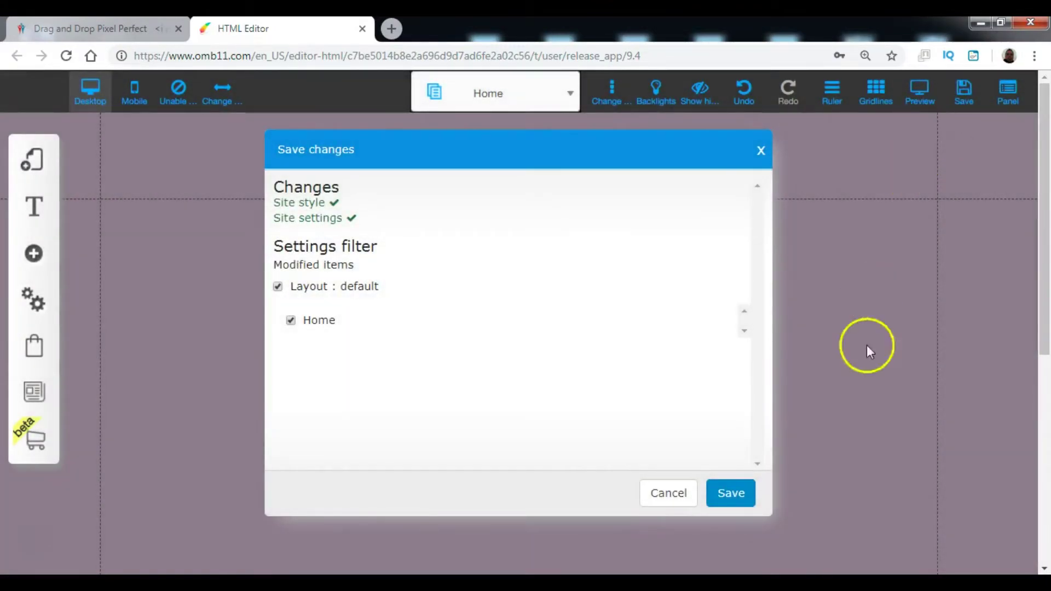
pyautogui.click(728, 491)
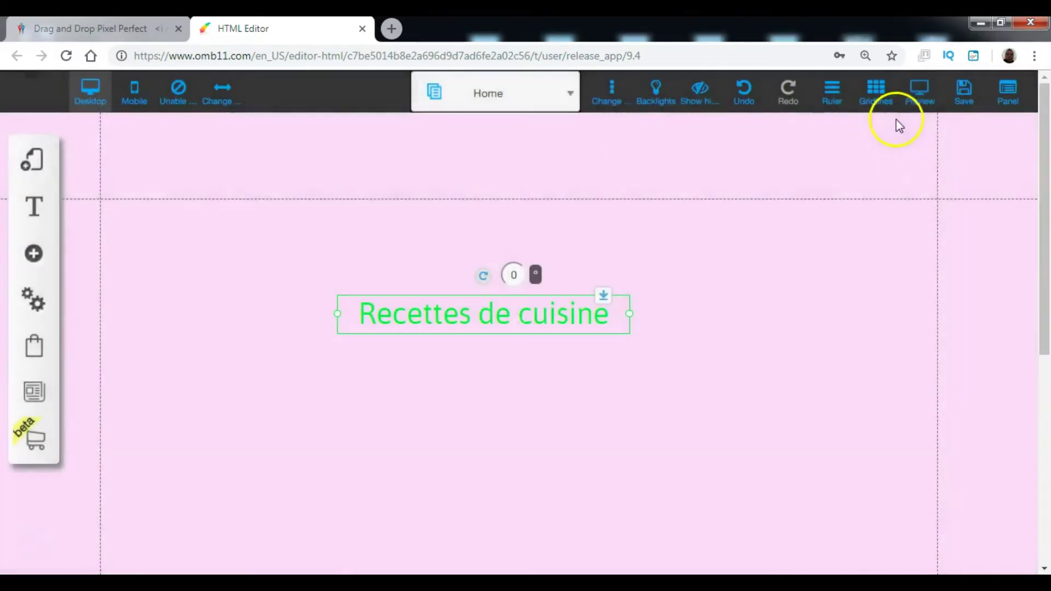
pyautogui.click(918, 98)
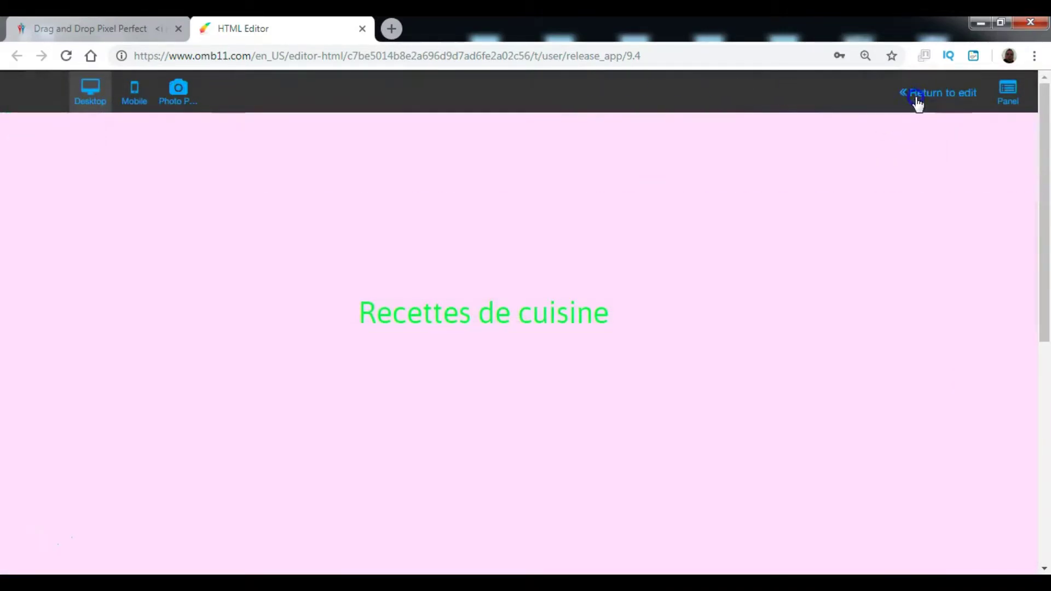
pyautogui.click(918, 103)
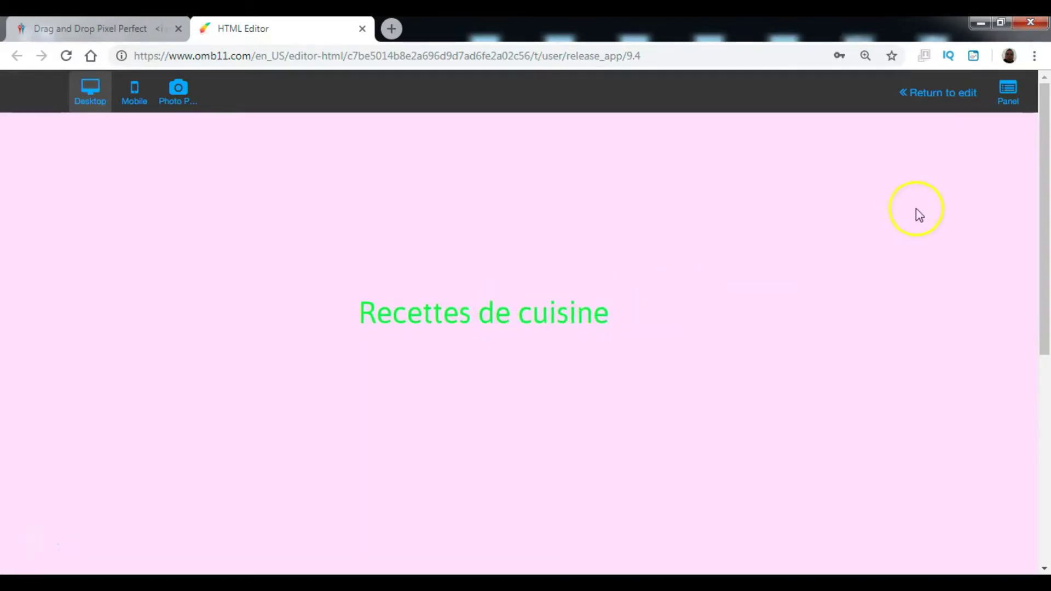
pyautogui.click(929, 102)
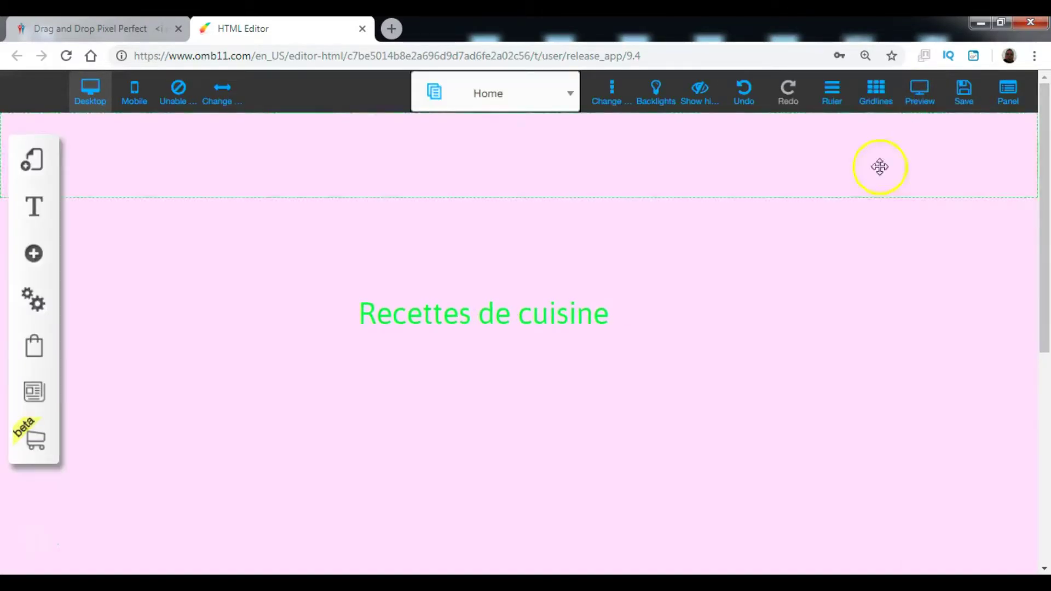
# Center the "Recettes de cuisine" title element horizontally on the page
pyautogui.click(521, 321)
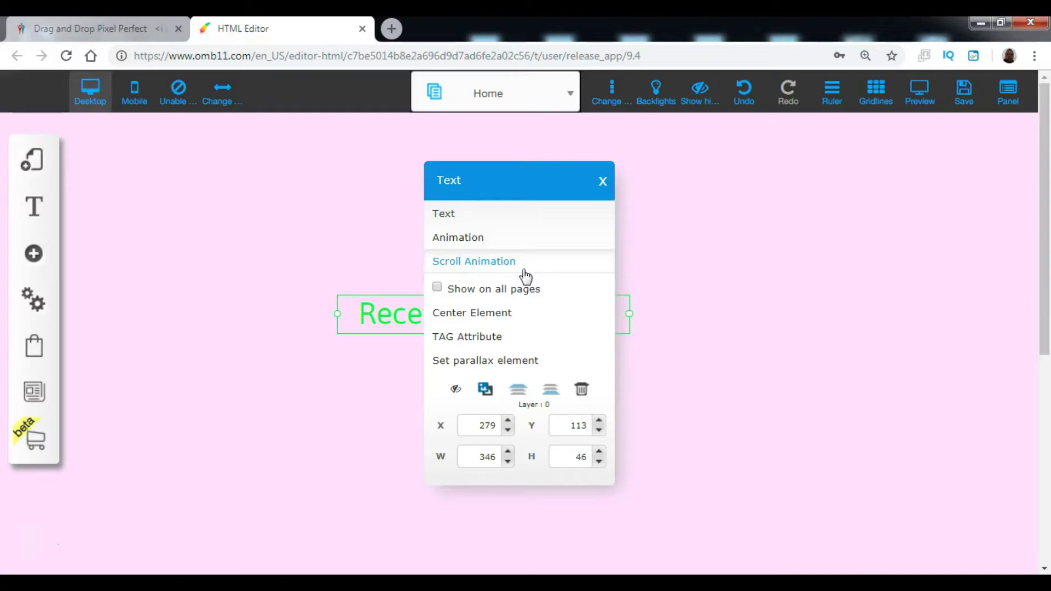
pyautogui.click(602, 181)
pyautogui.click(539, 306)
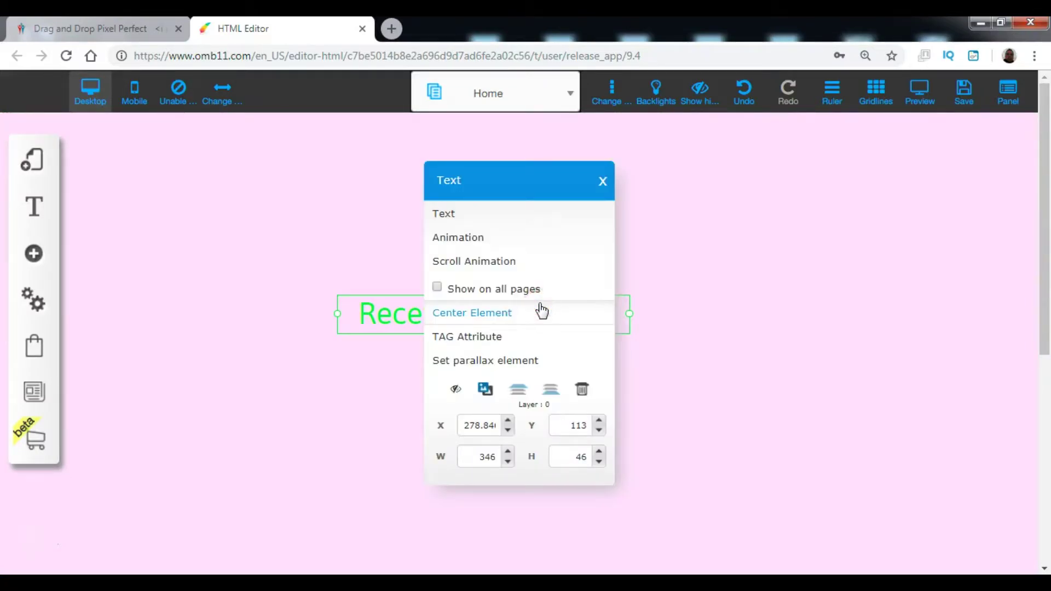
pyautogui.click(534, 313)
pyautogui.click(521, 327)
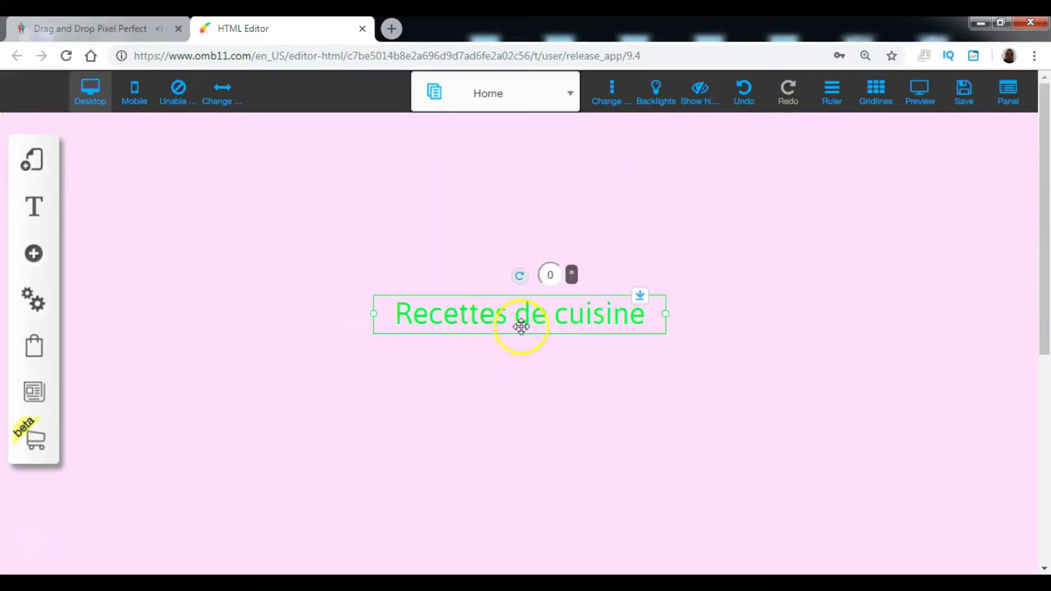
pyautogui.click(512, 317)
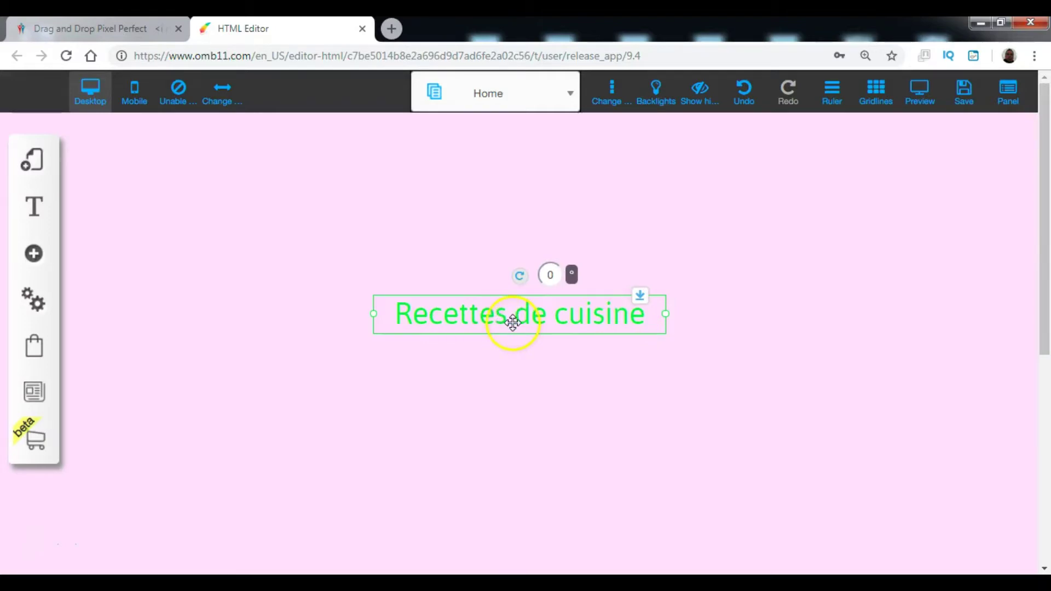
# Reopen the title's settings and adjust its position to about X 198 and Y 111
pyautogui.click(493, 314)
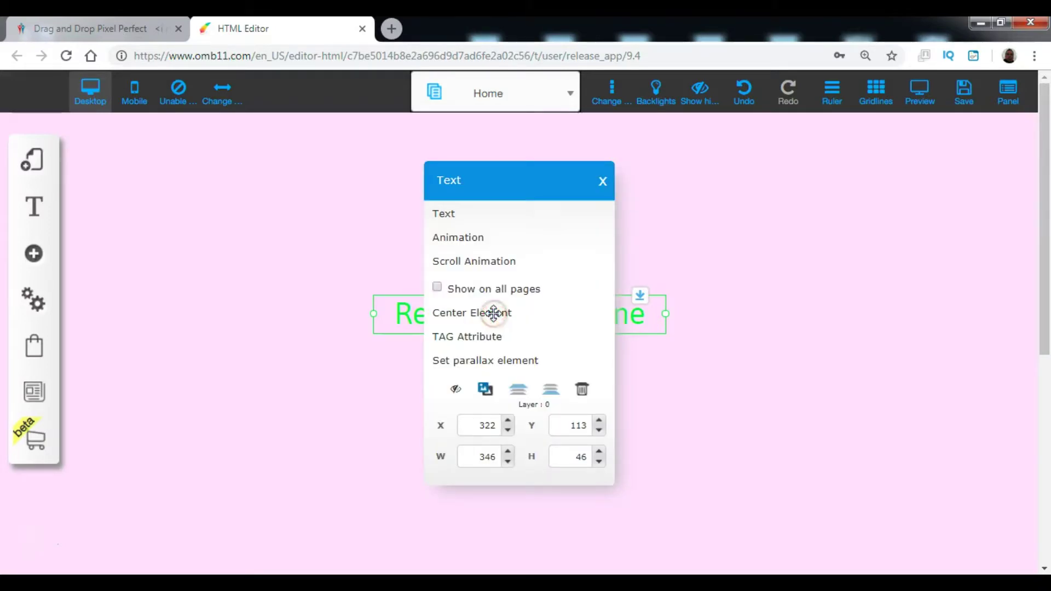
pyautogui.click(499, 425)
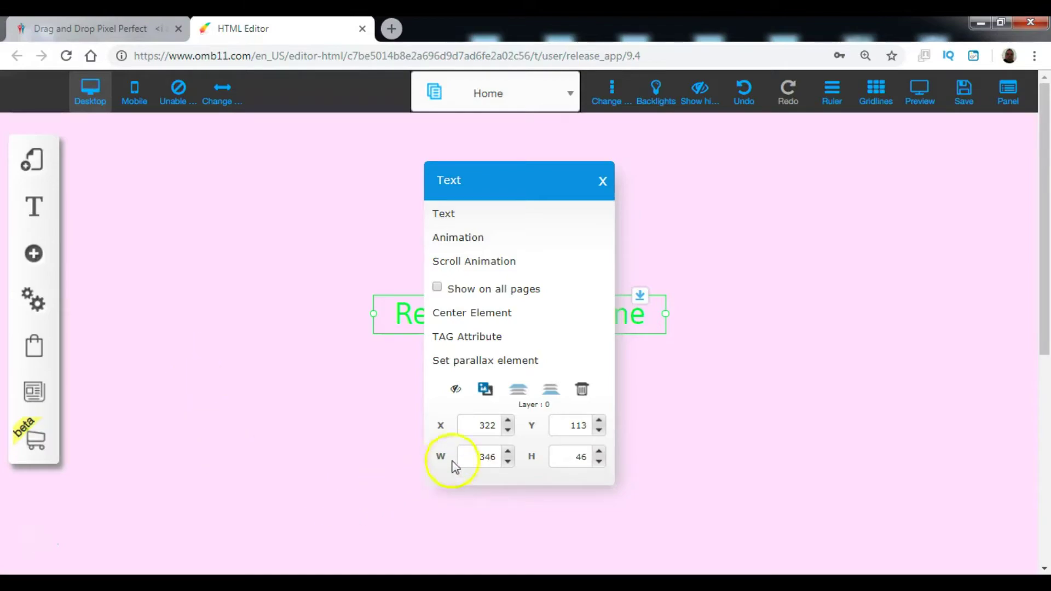
pyautogui.click(508, 430)
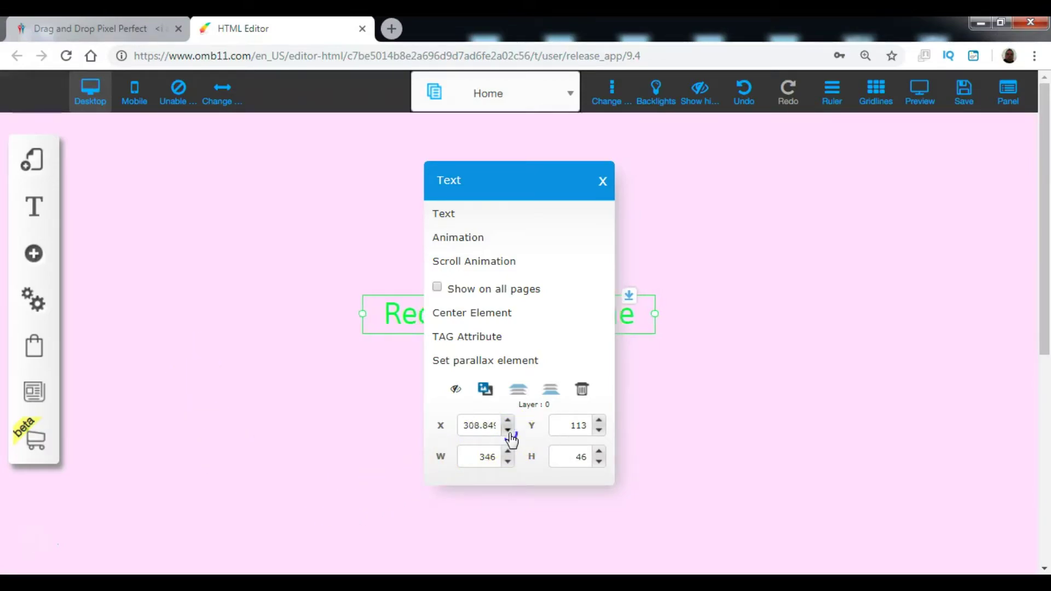
pyautogui.moveTo(510, 434); pyautogui.dragTo(509, 425)
pyautogui.click(508, 421)
pyautogui.click(599, 432)
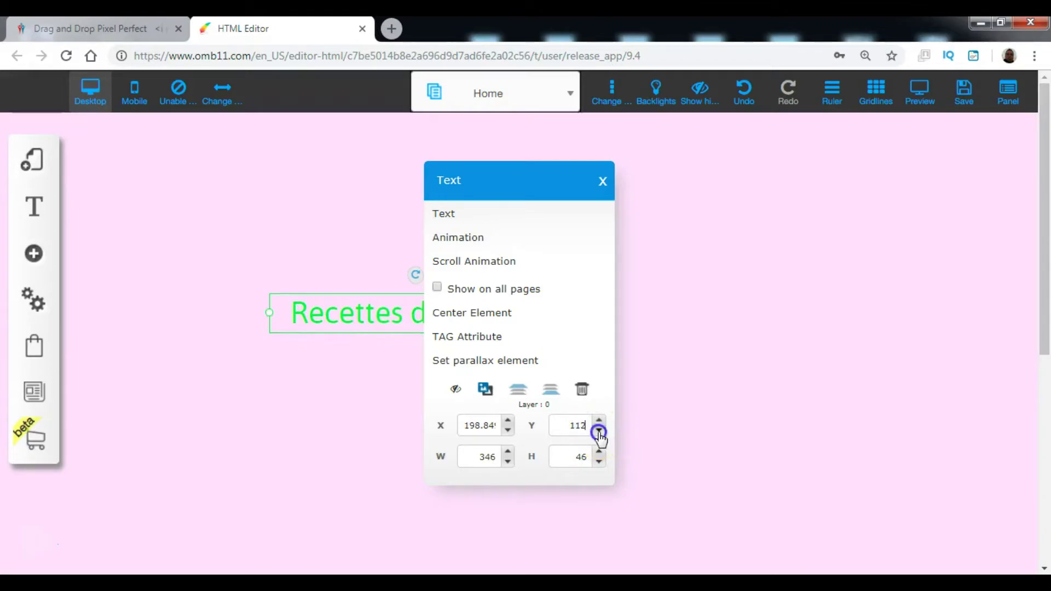
pyautogui.moveTo(598, 432); pyautogui.dragTo(598, 423)
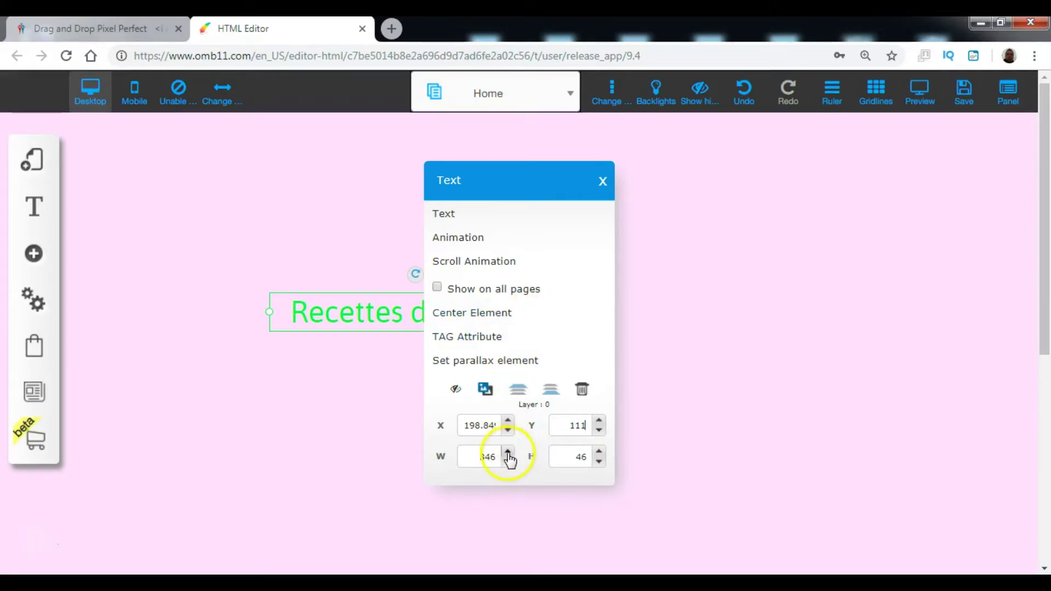
# Enlarge the title element to about 449 wide and 102 high, moving the settings window clear of the title
pyautogui.click(508, 453)
pyautogui.moveTo(508, 455); pyautogui.dragTo(508, 455)
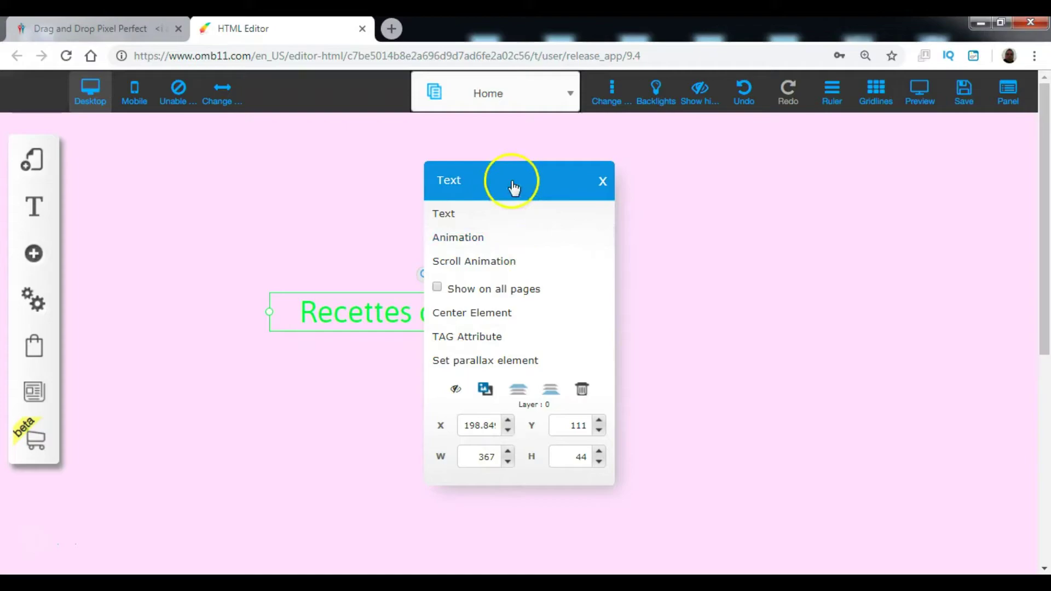
pyautogui.moveTo(512, 182); pyautogui.dragTo(828, 174)
pyautogui.moveTo(826, 438); pyautogui.dragTo(827, 437)
pyautogui.moveTo(915, 436); pyautogui.dragTo(916, 436)
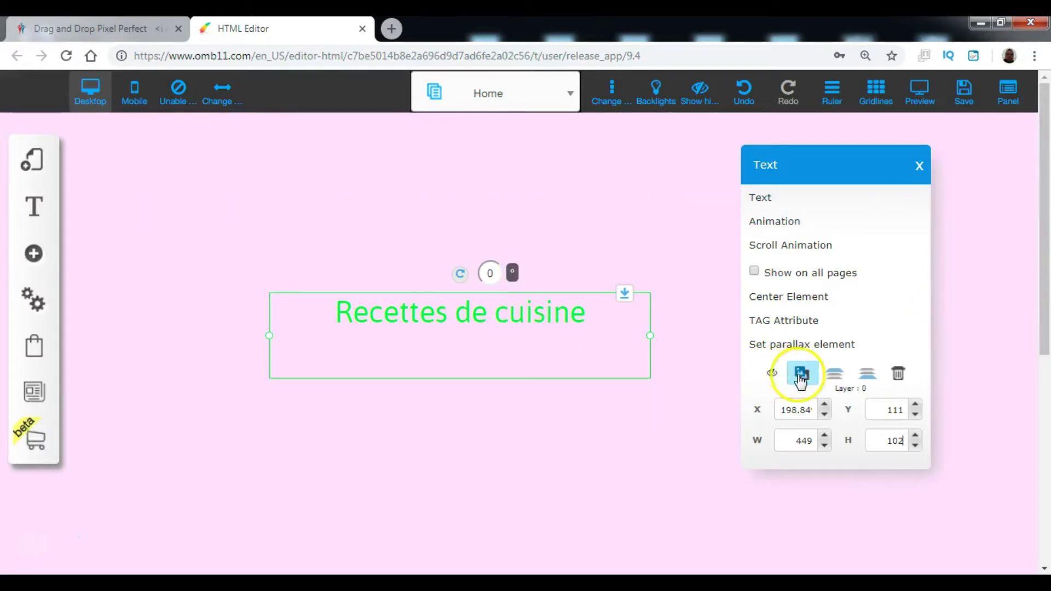
# Duplicate the "Recettes de cuisine" title and place the copy below the original
pyautogui.click(605, 396)
pyautogui.click(543, 333)
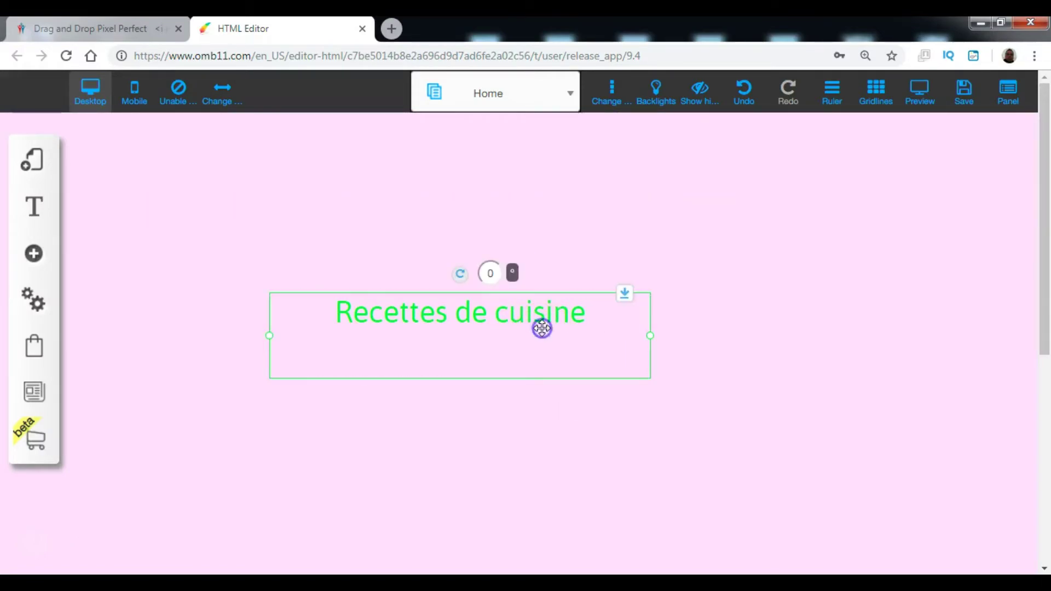
pyautogui.click(542, 329)
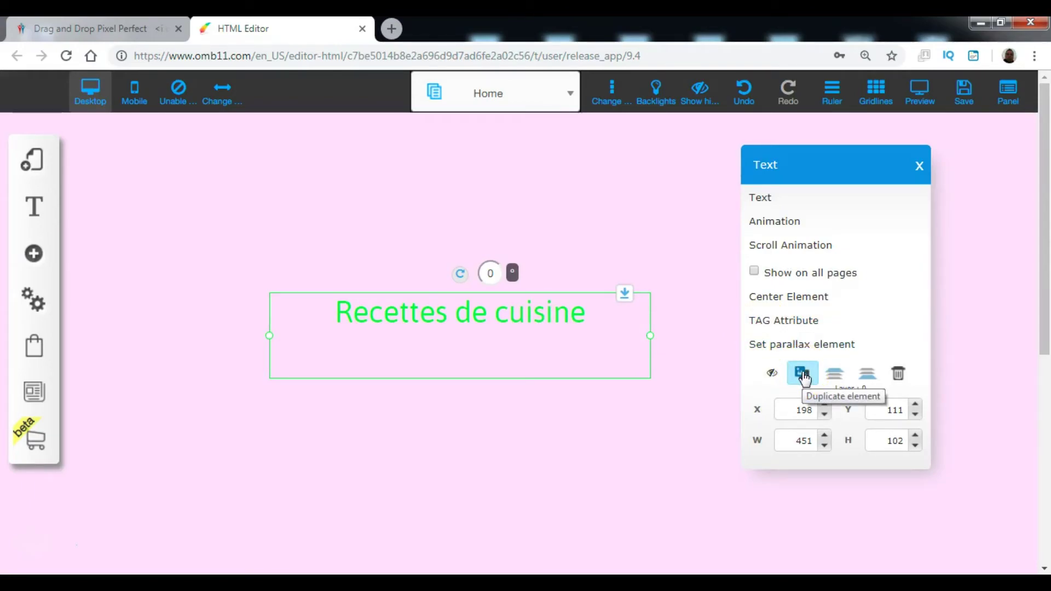
pyautogui.click(802, 374)
pyautogui.click(542, 337)
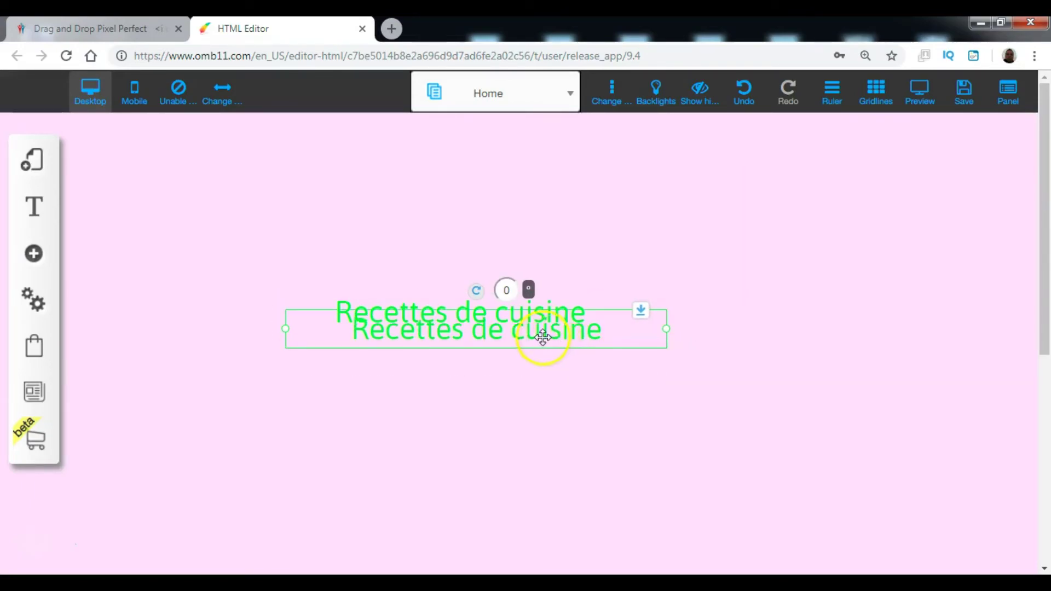
pyautogui.moveTo(544, 333); pyautogui.dragTo(547, 400)
pyautogui.click(821, 376)
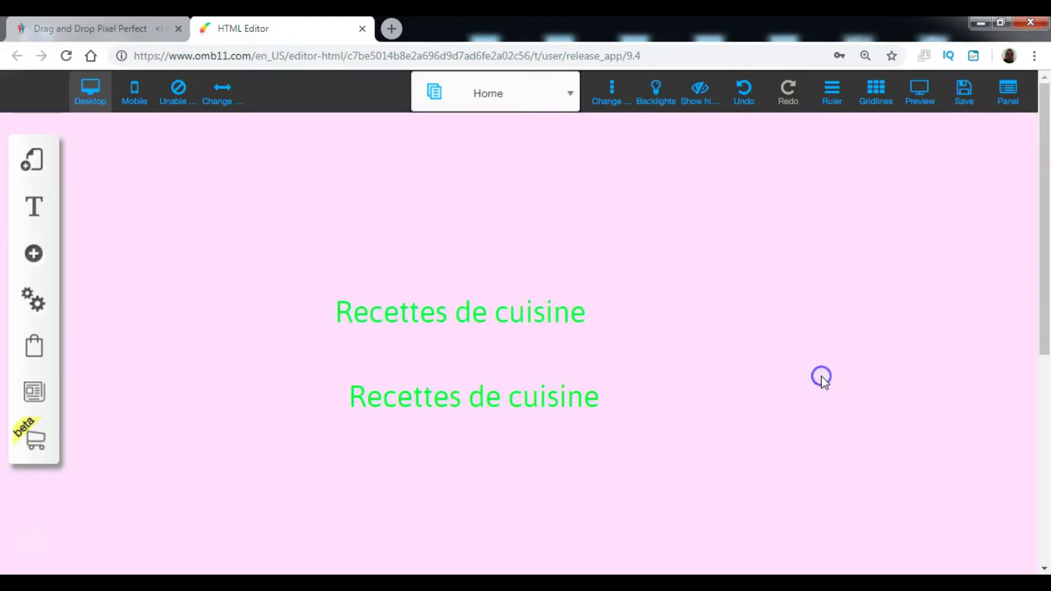
# Move the duplicate title slightly farther down and to the left, leaving more space beneath the original
pyautogui.click(569, 305)
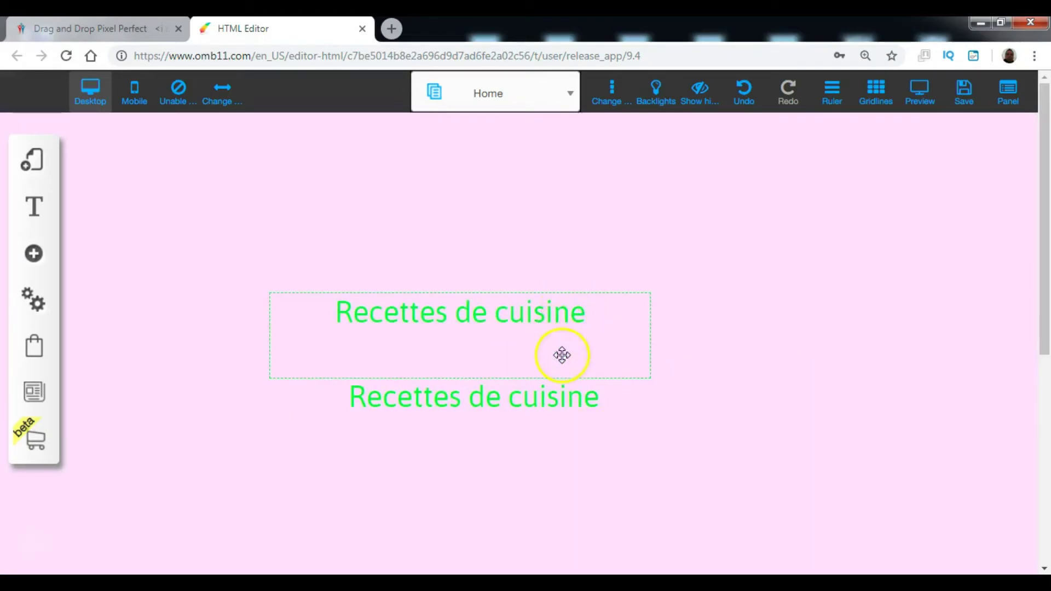
pyautogui.moveTo(564, 399); pyautogui.dragTo(558, 394)
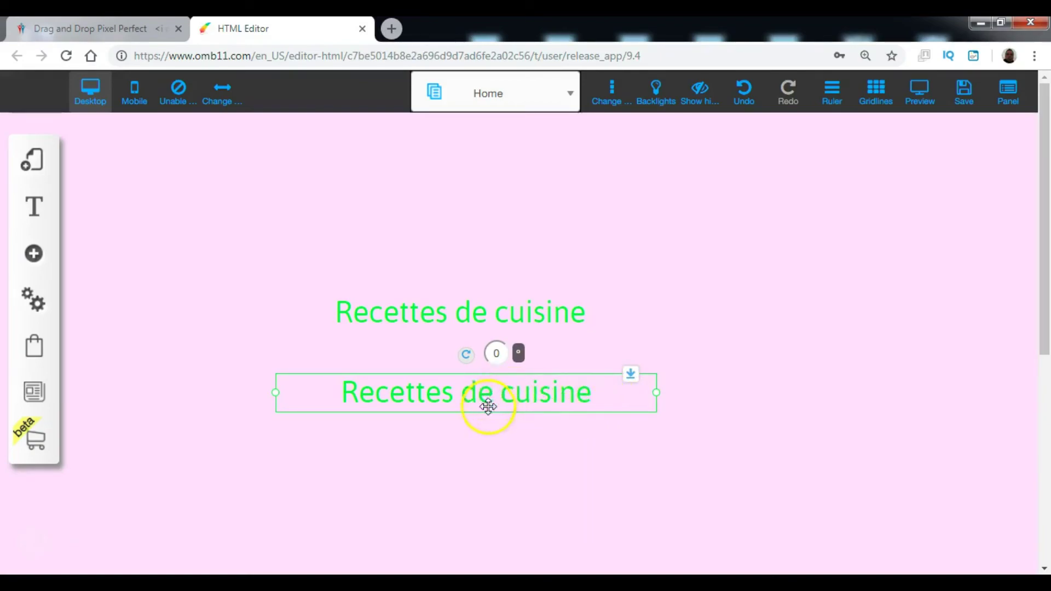
pyautogui.moveTo(424, 396); pyautogui.dragTo(417, 423)
# Move the original title slightly down and left, and shift it together with the title below about 50 pixels up
pyautogui.moveTo(436, 360); pyautogui.dragTo(458, 331)
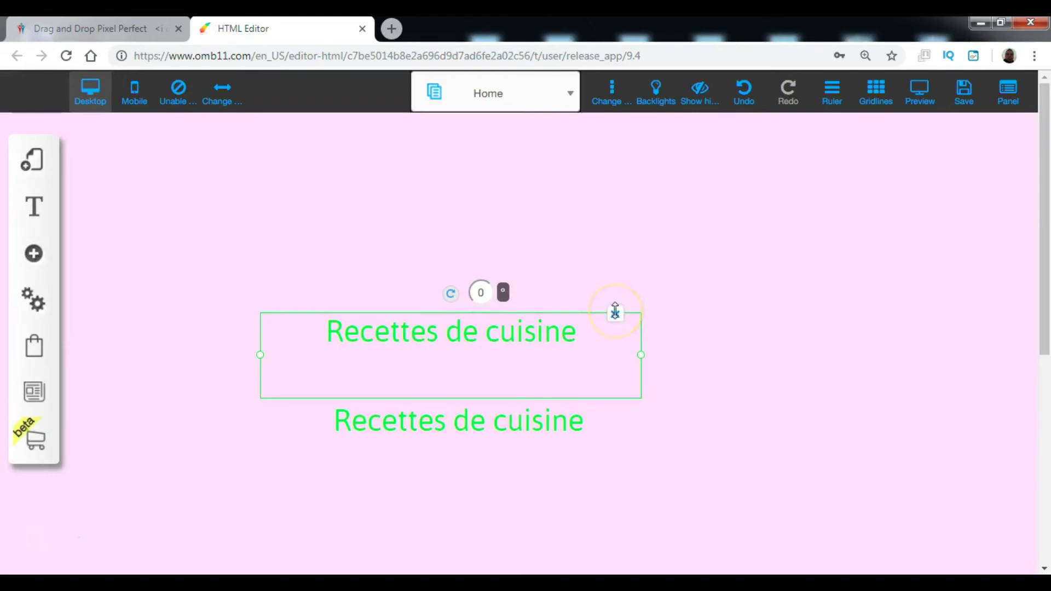
pyautogui.moveTo(616, 311); pyautogui.dragTo(625, 261)
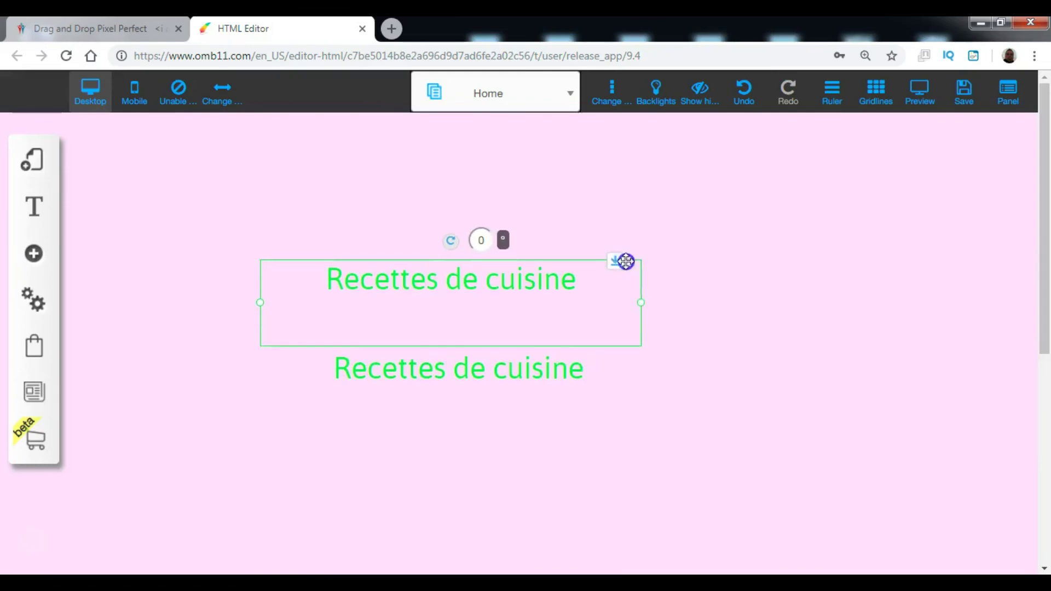
pyautogui.click(761, 277)
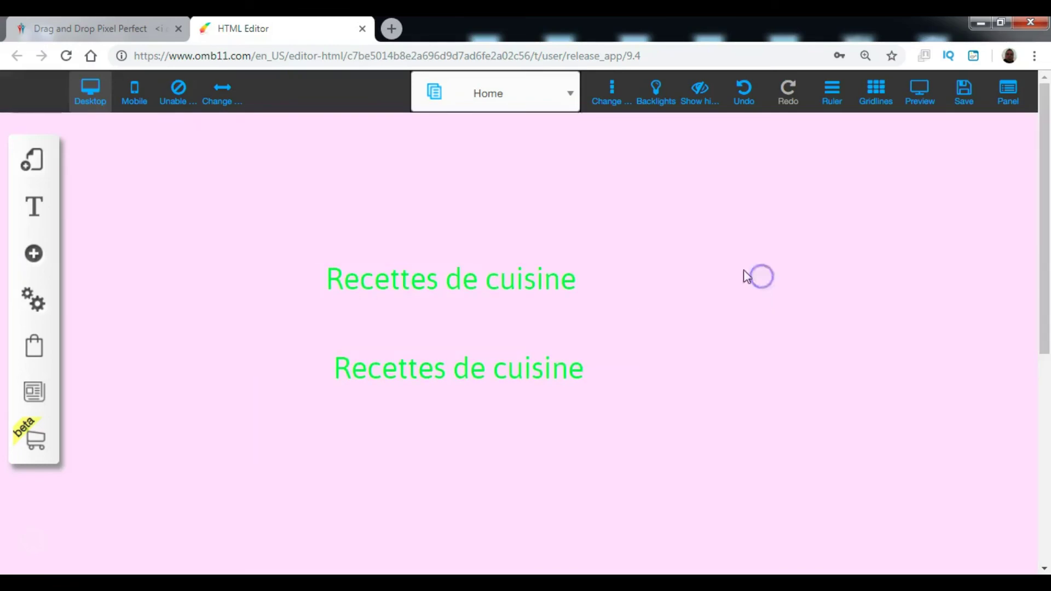